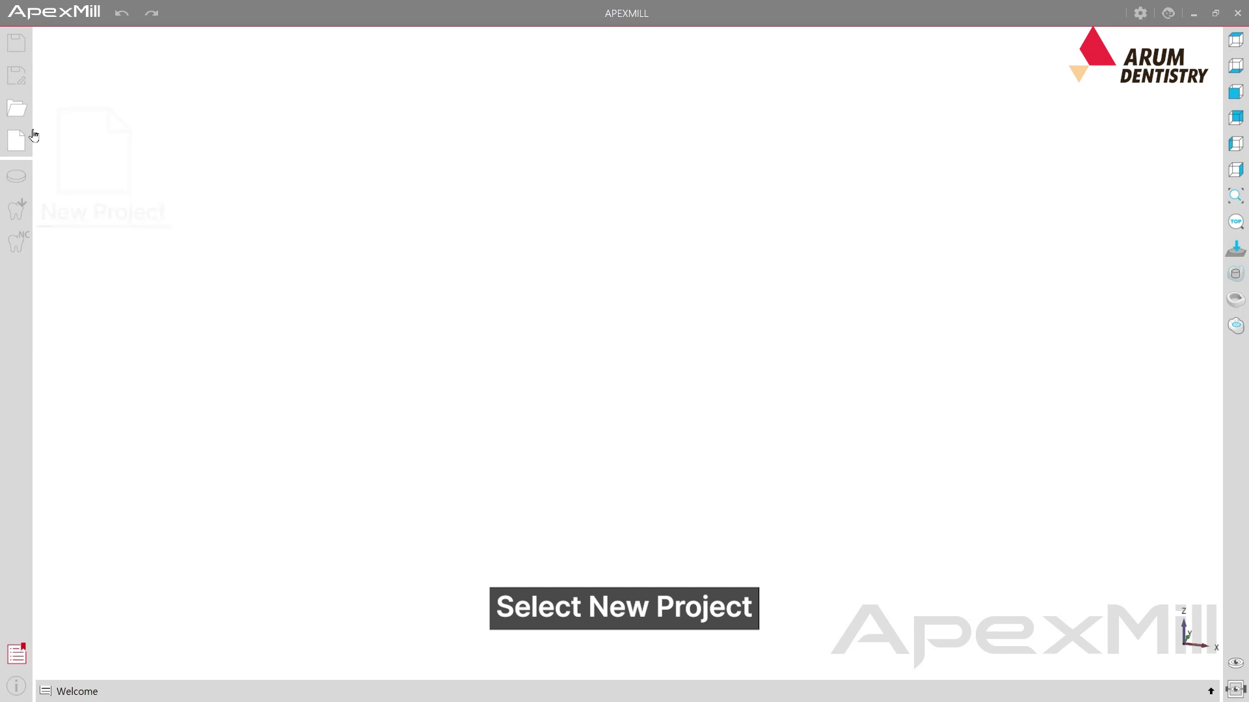
- Start a new project on the Arum5x500 machine with the 4.(5X500)_AT_Premill_Fixture_T_Jig fixture and AT_Pre_Mill_OCC
click(32, 138)
scroll(192, 468, down, 5)
scroll(192, 468, down, 3)
click(193, 415)
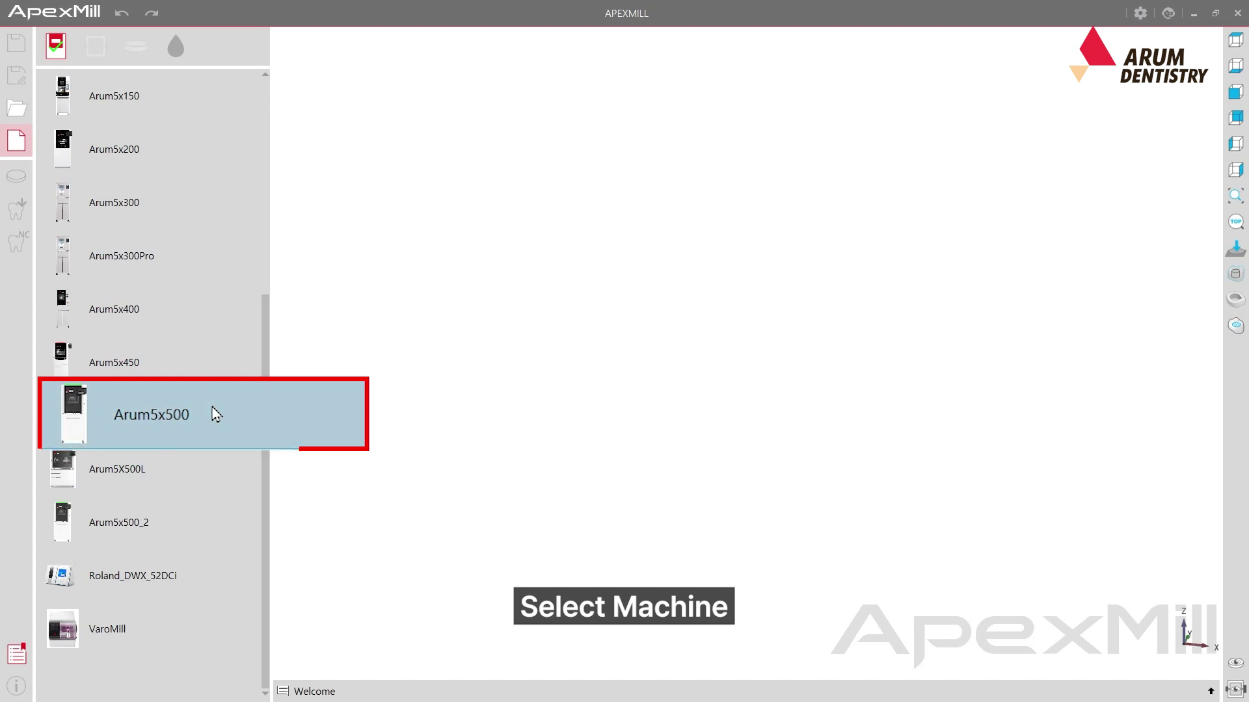
click(213, 412)
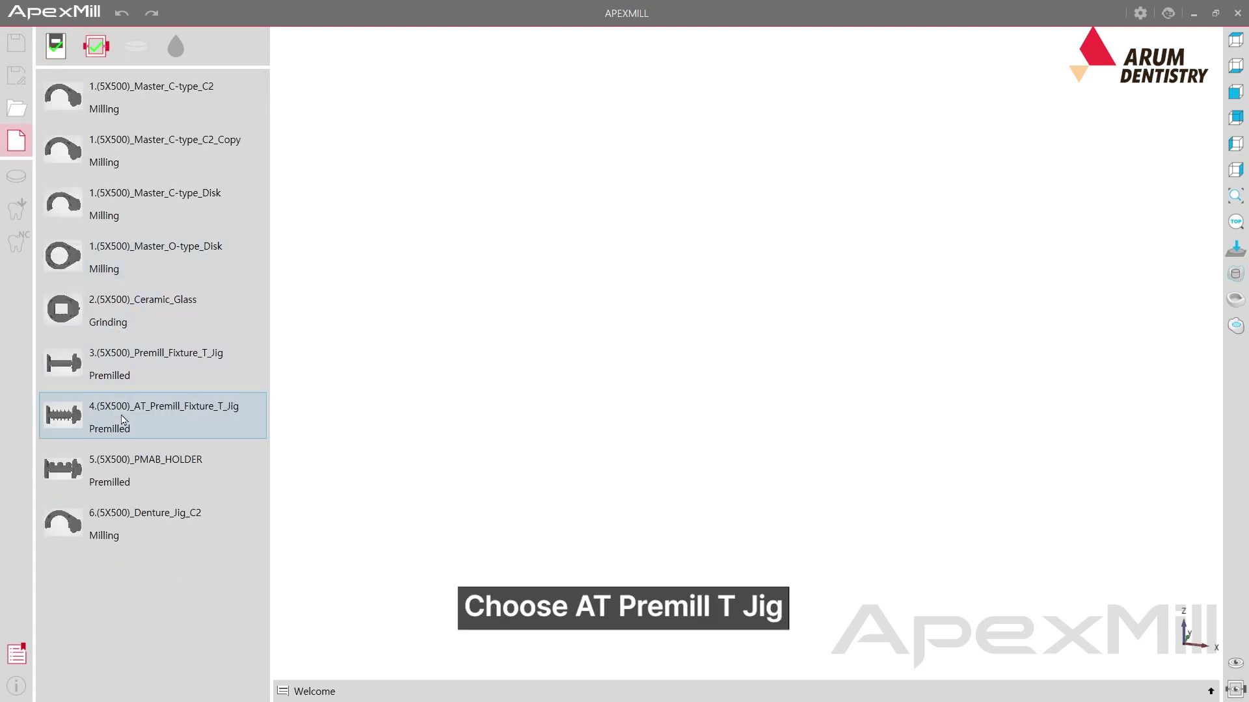
click(162, 415)
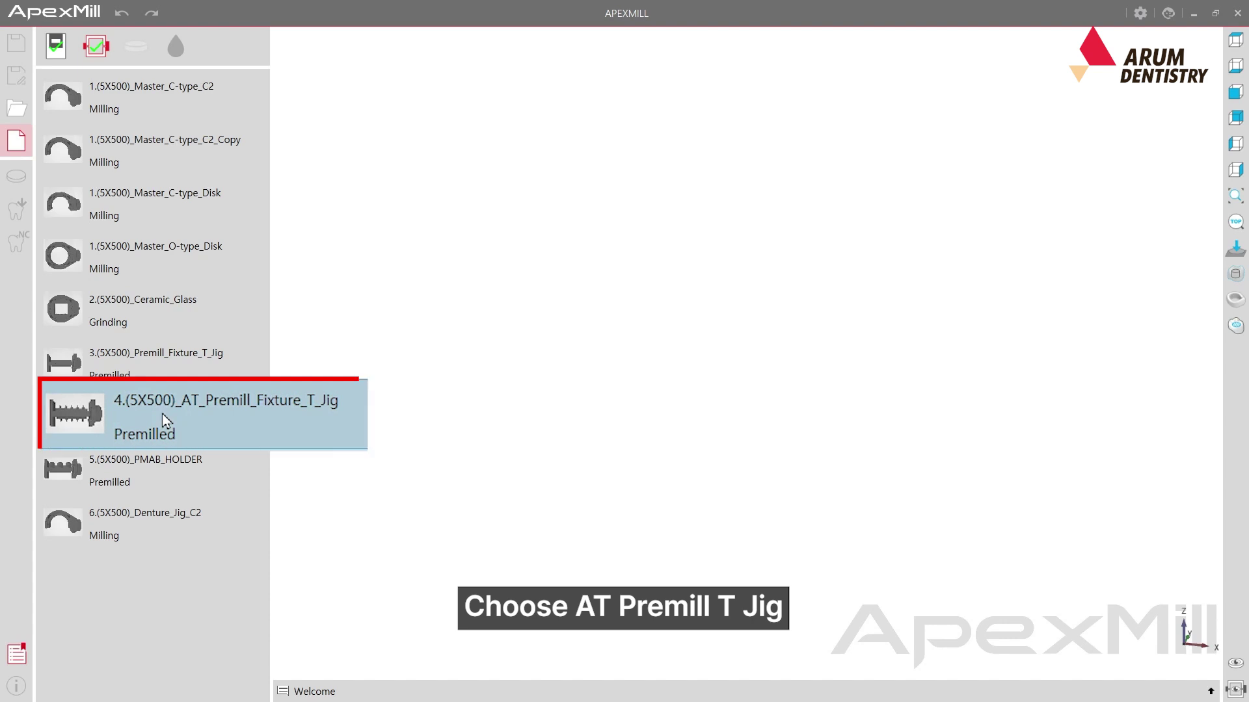
click(161, 414)
click(179, 115)
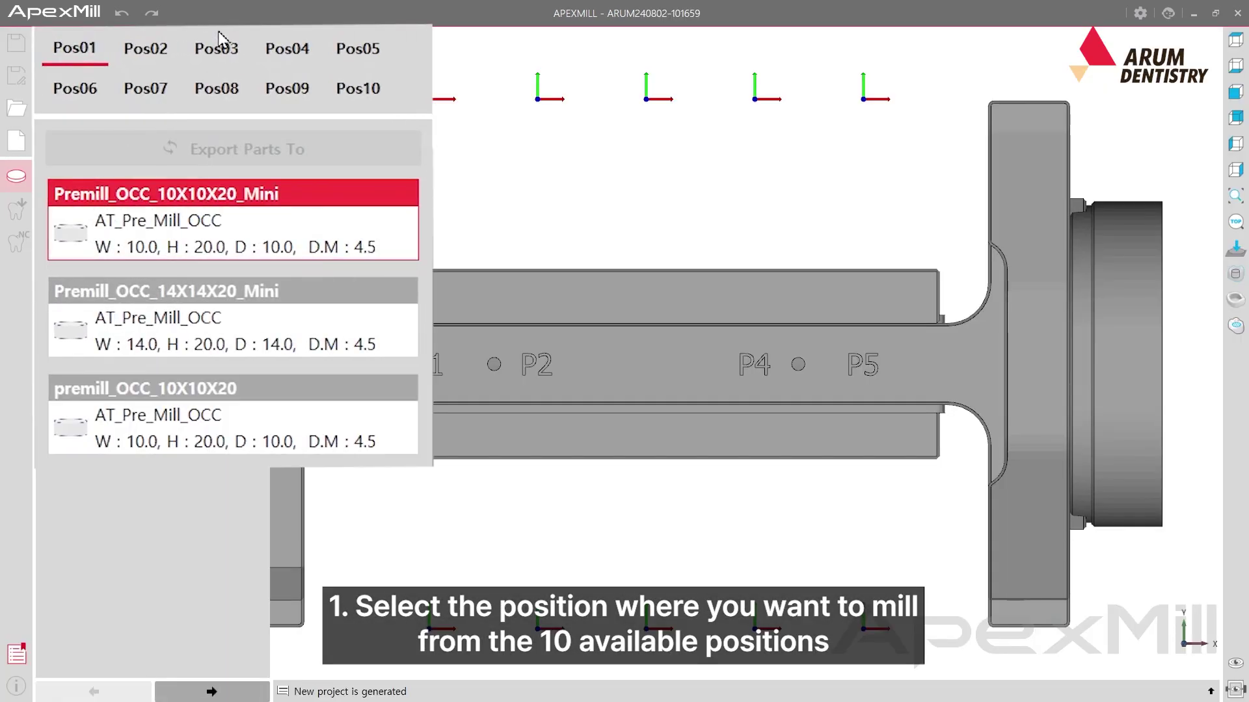
- Put a premill_OCC_14X14X20 blank named pos3 into slot Pos03 and save it
click(224, 50)
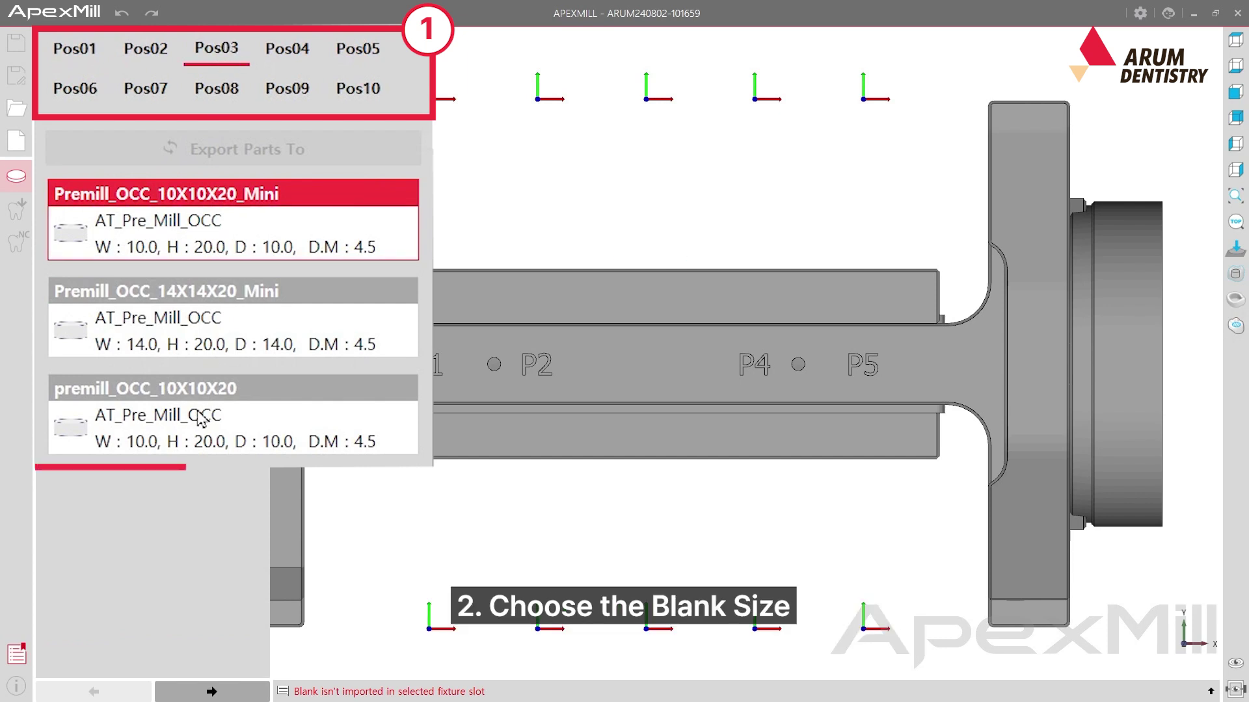
click(209, 445)
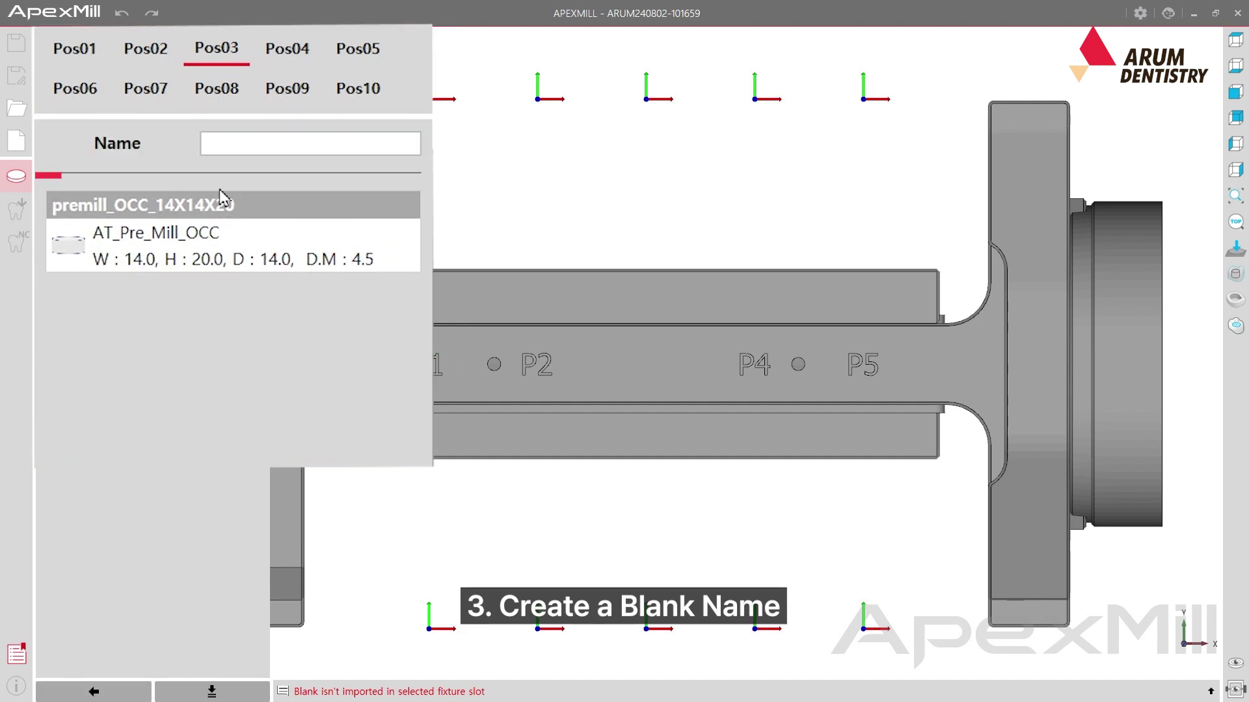
text(pos3)
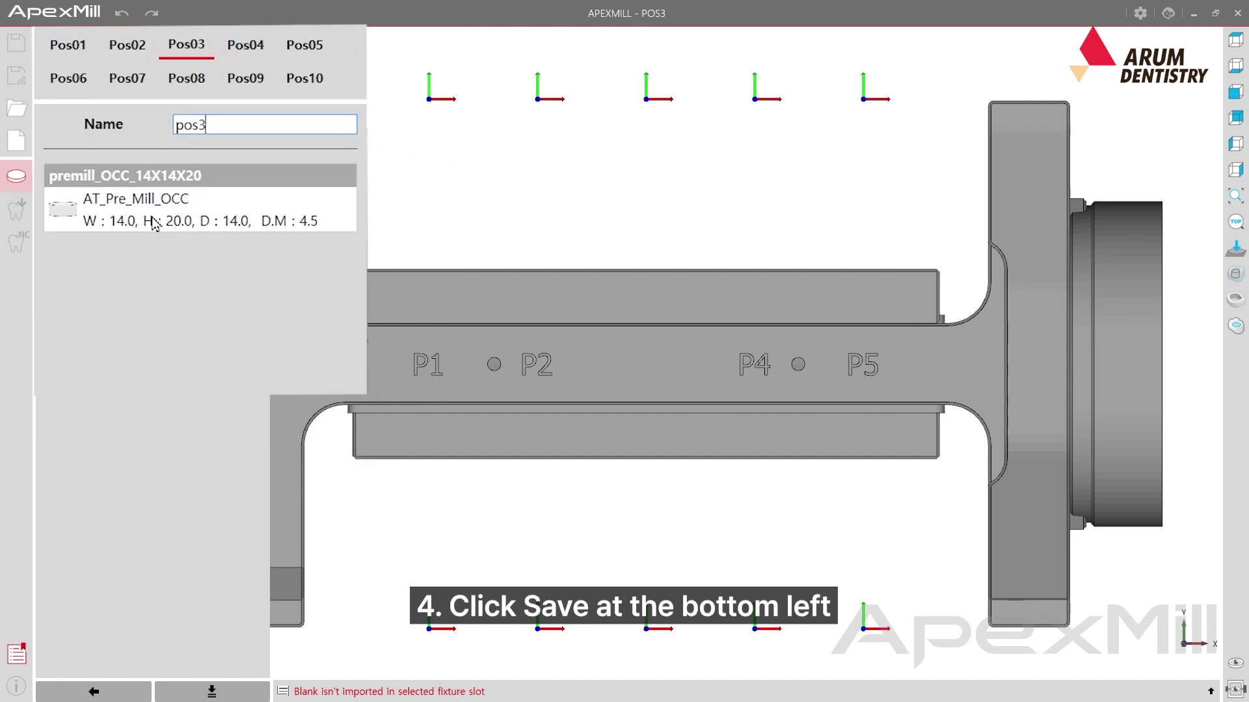
click(227, 697)
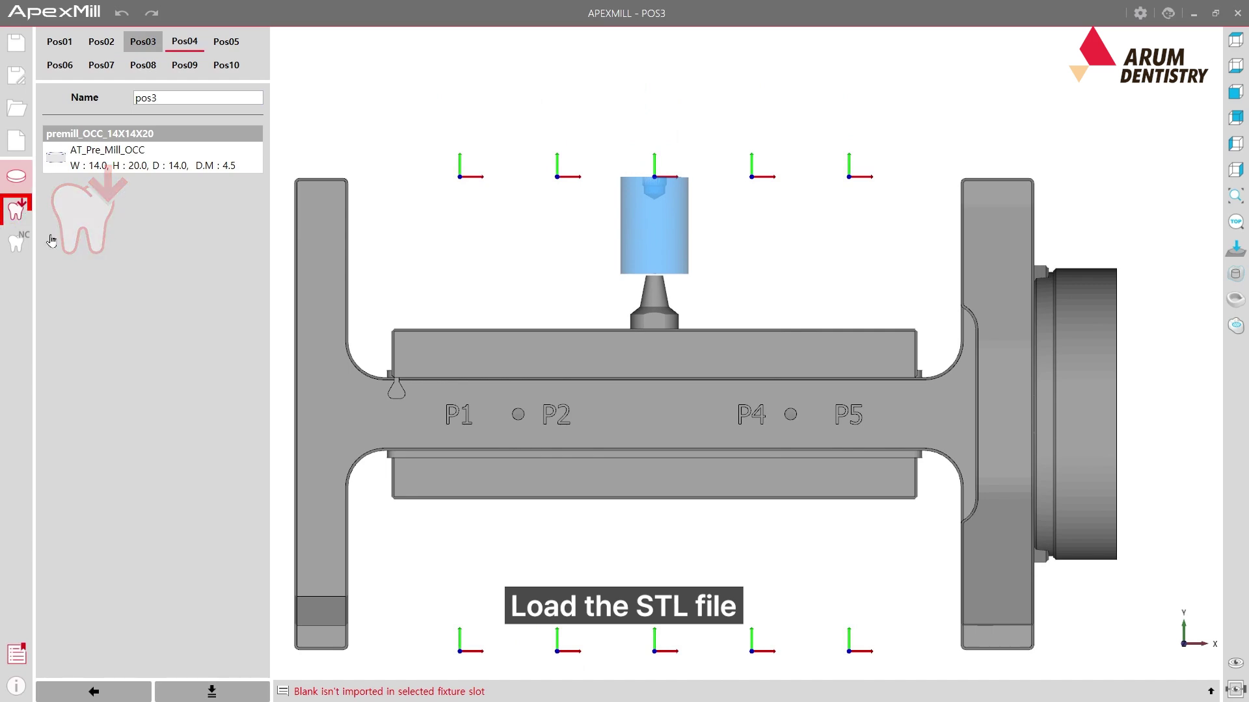
- Import abutment crown.stl into Pos03 as an Abutment part and hide the fixture
click(18, 211)
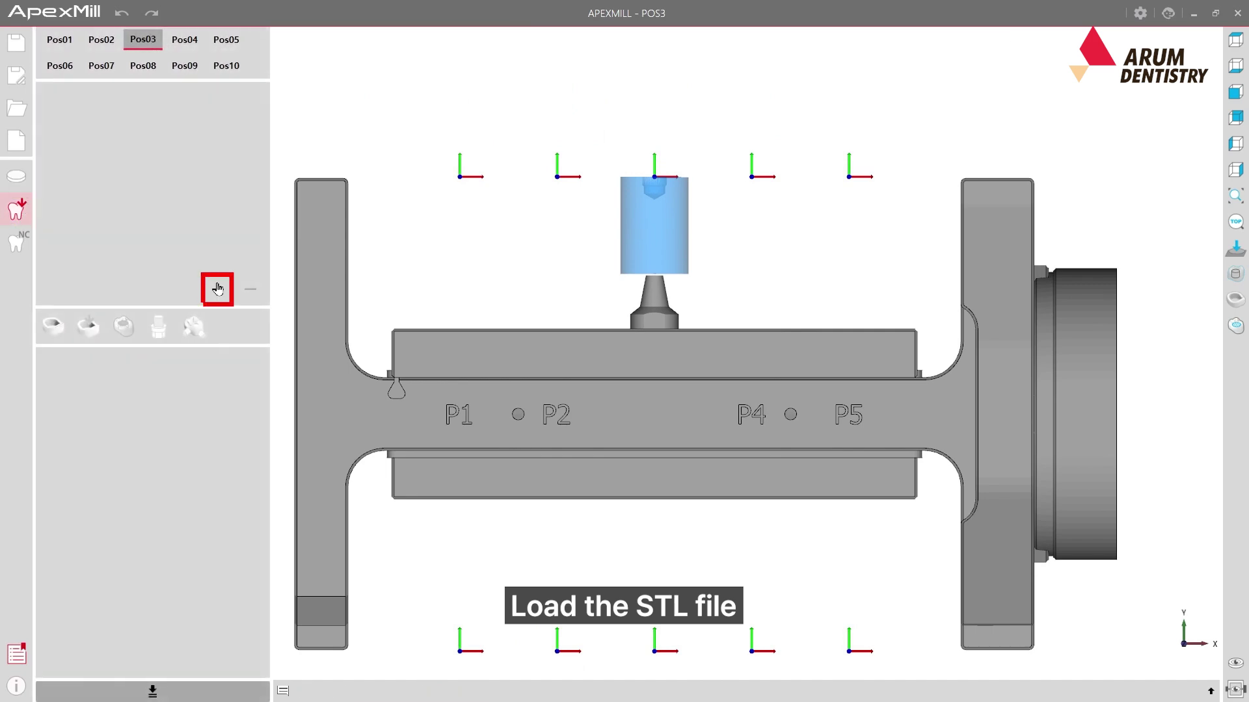
click(218, 288)
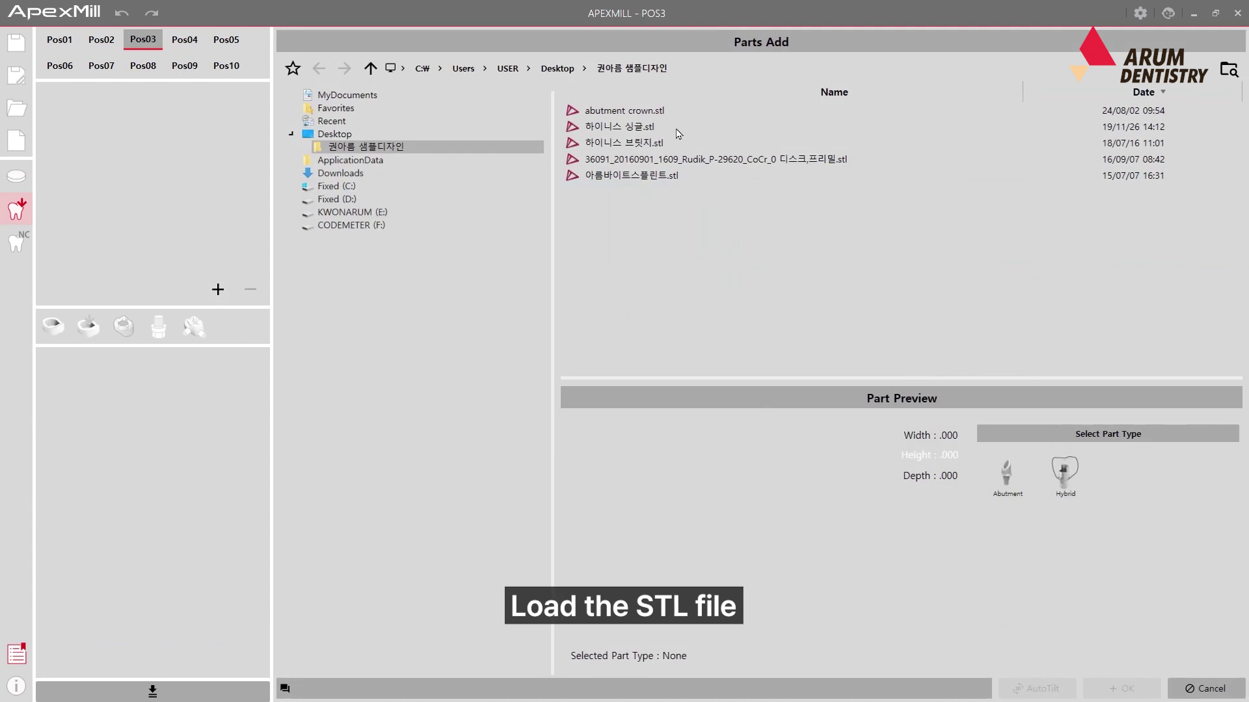
click(662, 115)
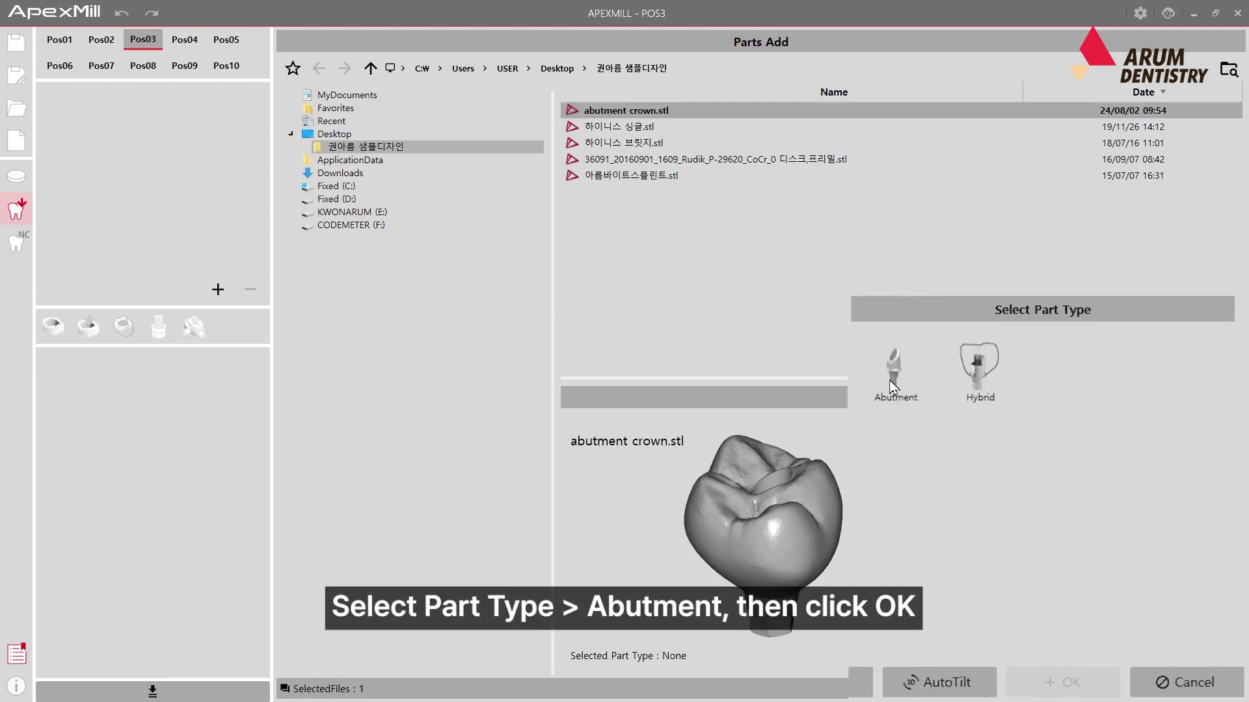
click(889, 382)
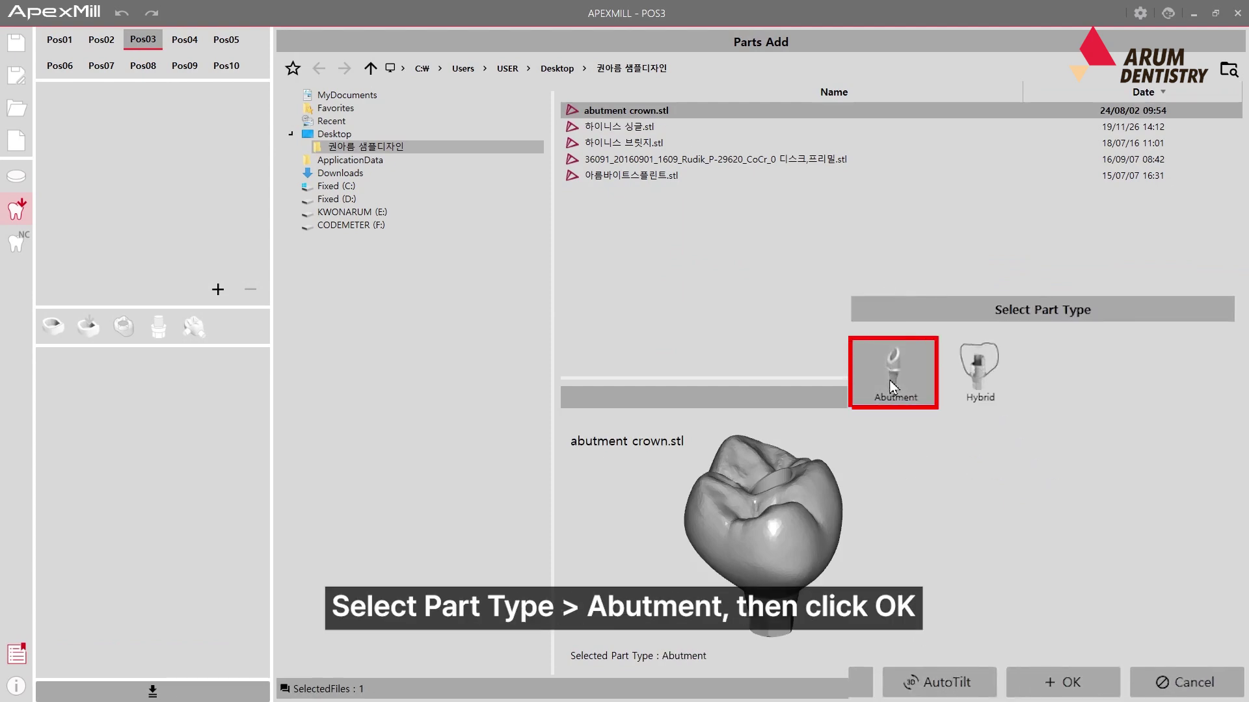
click(1062, 694)
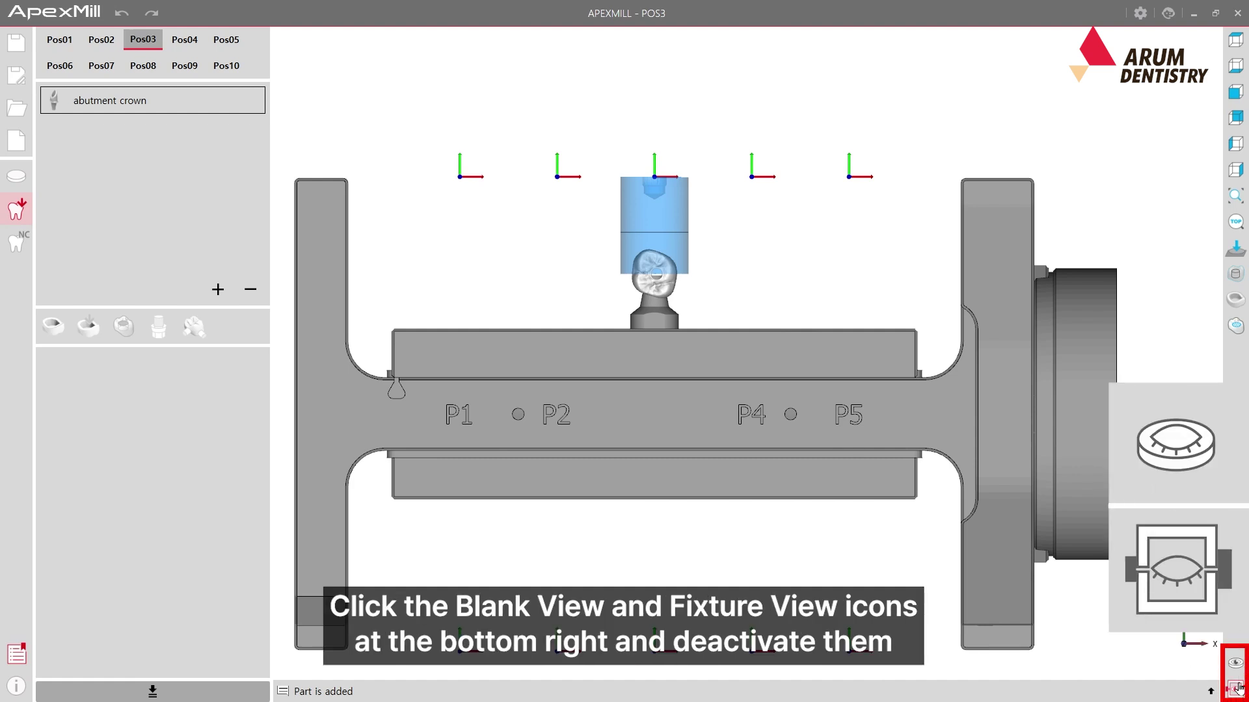
click(1236, 688)
- Hide the blank and select the abutment crown to bring up its abutment curve options
click(1236, 662)
drag(685, 307, 667, 204)
scroll(649, 368, up, 3)
scroll(644, 341, up, 3)
scroll(643, 290, up, 2)
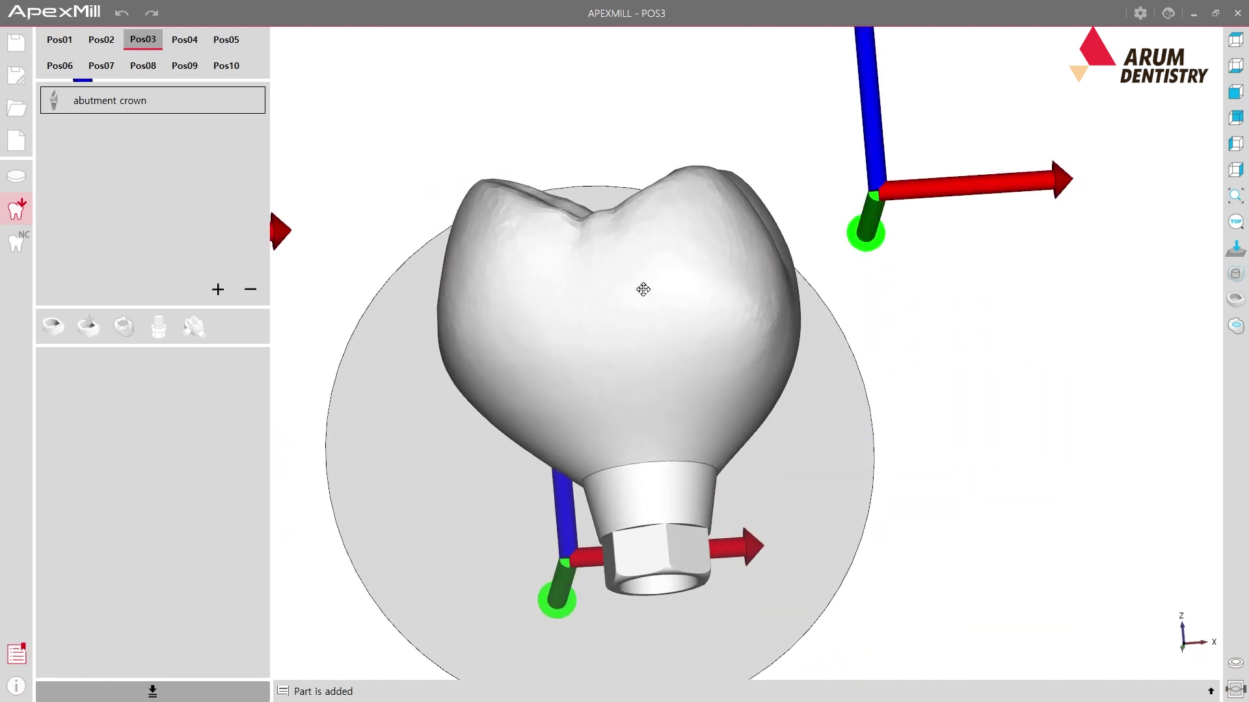
click(640, 337)
mouse_move(158, 326)
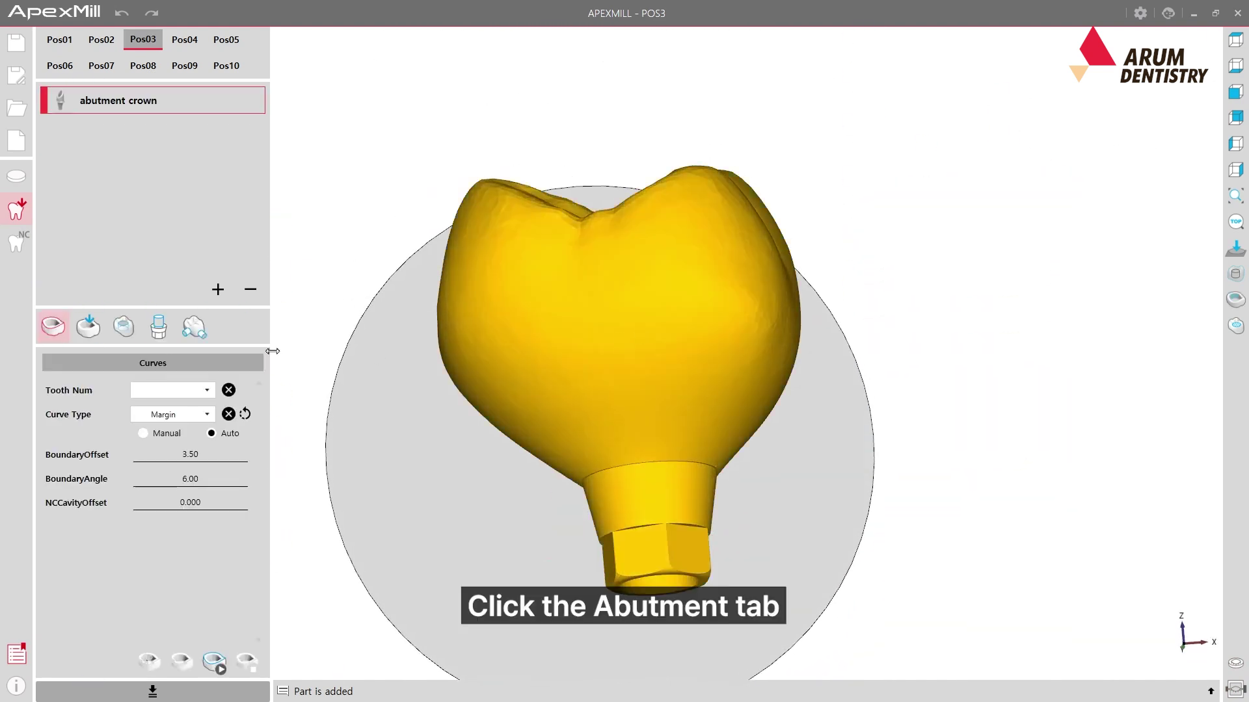
click(160, 336)
click(160, 336)
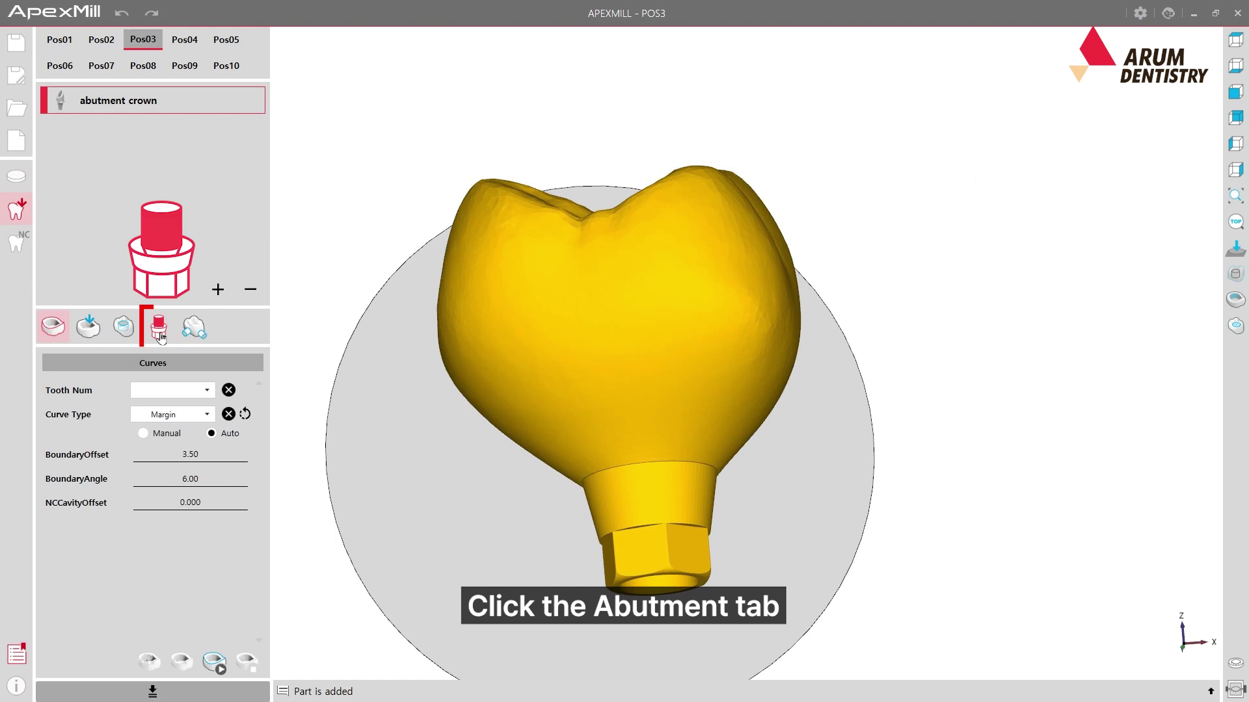
- Add an AbutmentBase curve along the crown's base line
click(173, 437)
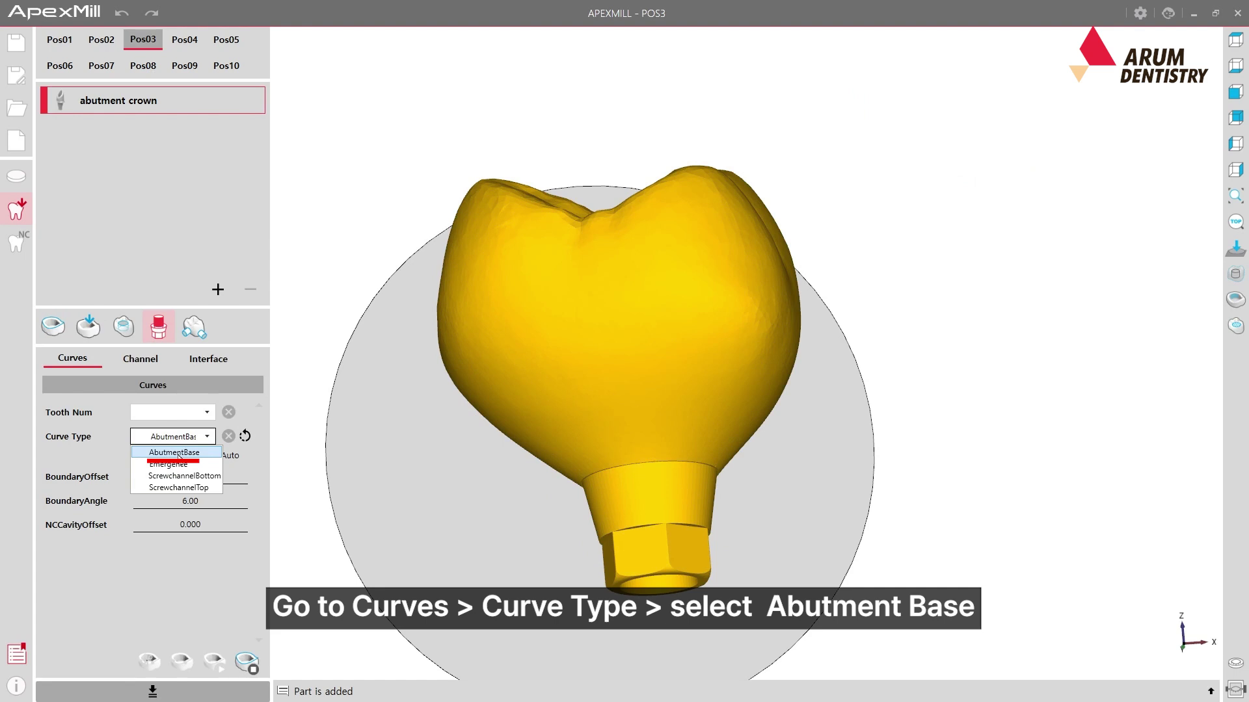
click(178, 455)
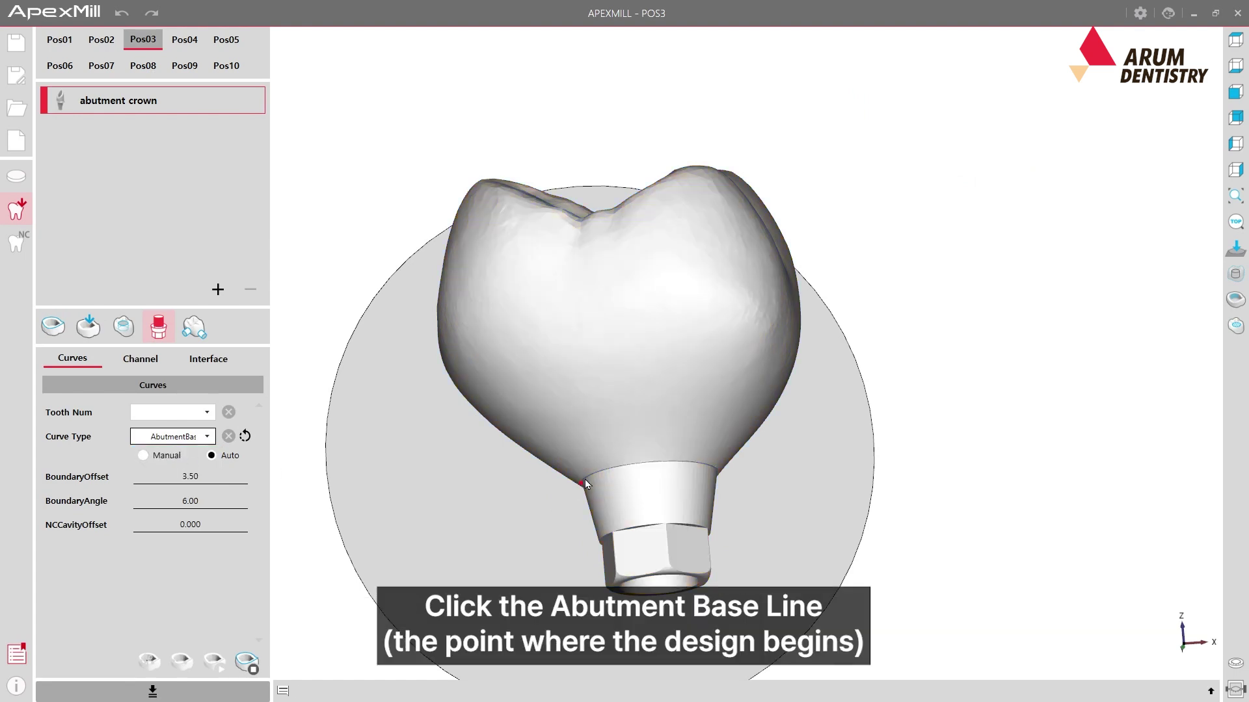
scroll(585, 483, up, 3)
click(594, 475)
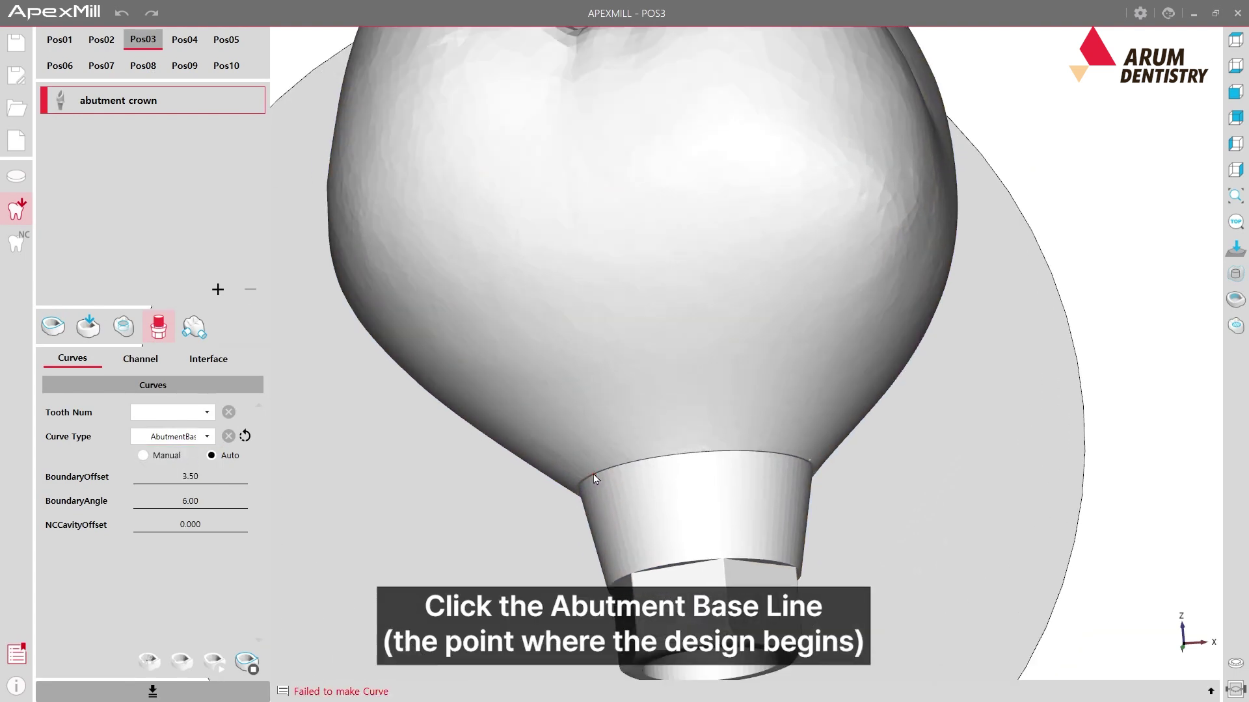
click(599, 475)
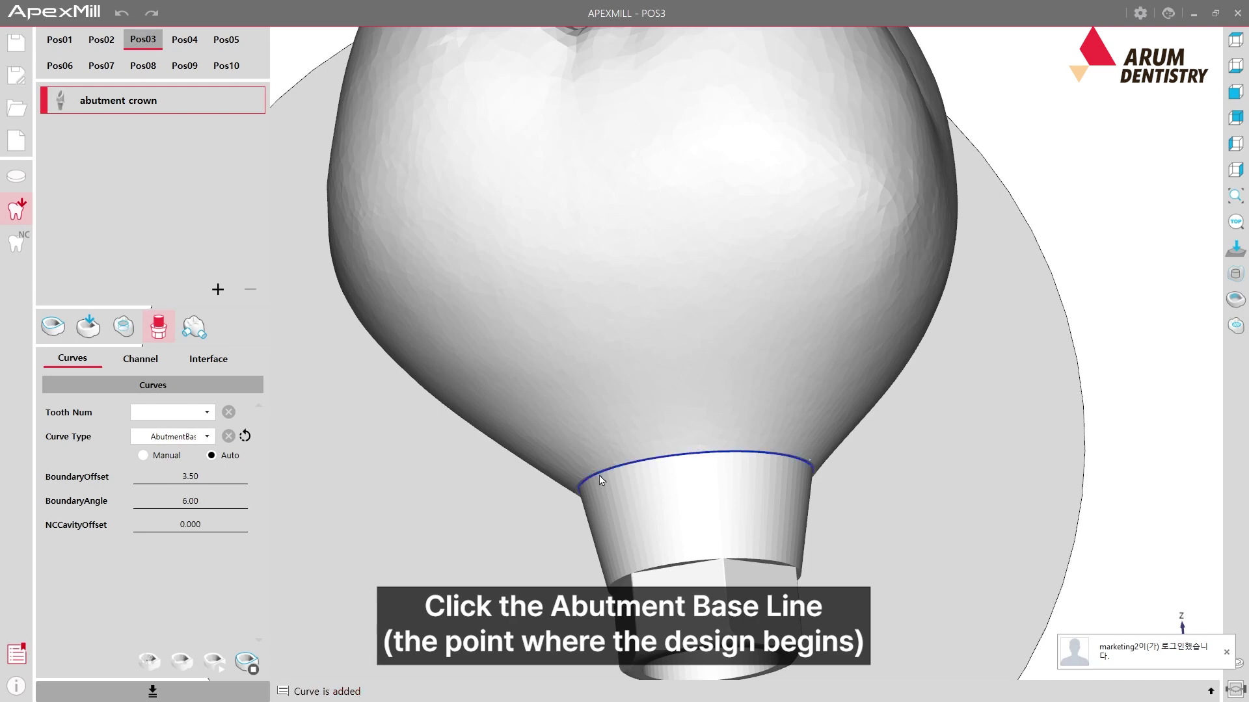
scroll(605, 468, down, 2)
scroll(605, 468, down, 1)
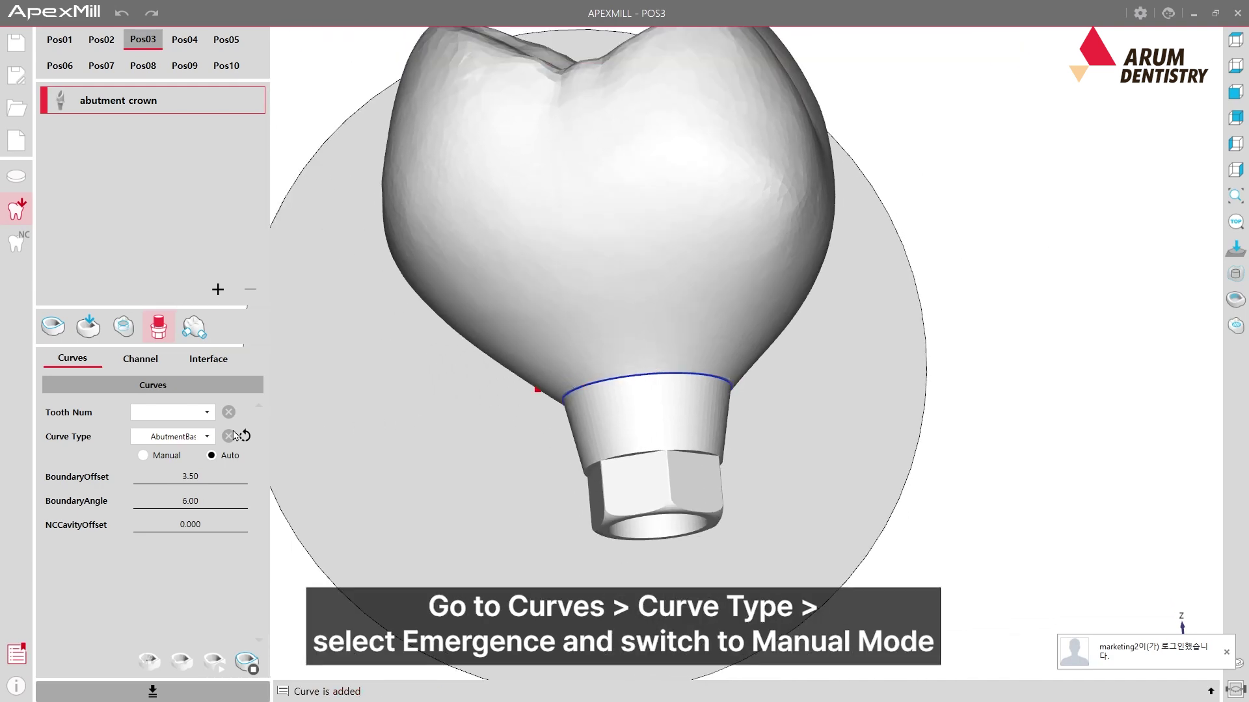
- Switch the curve type to Emergence and manually trace a closed loop around the crown's height of contour
click(170, 437)
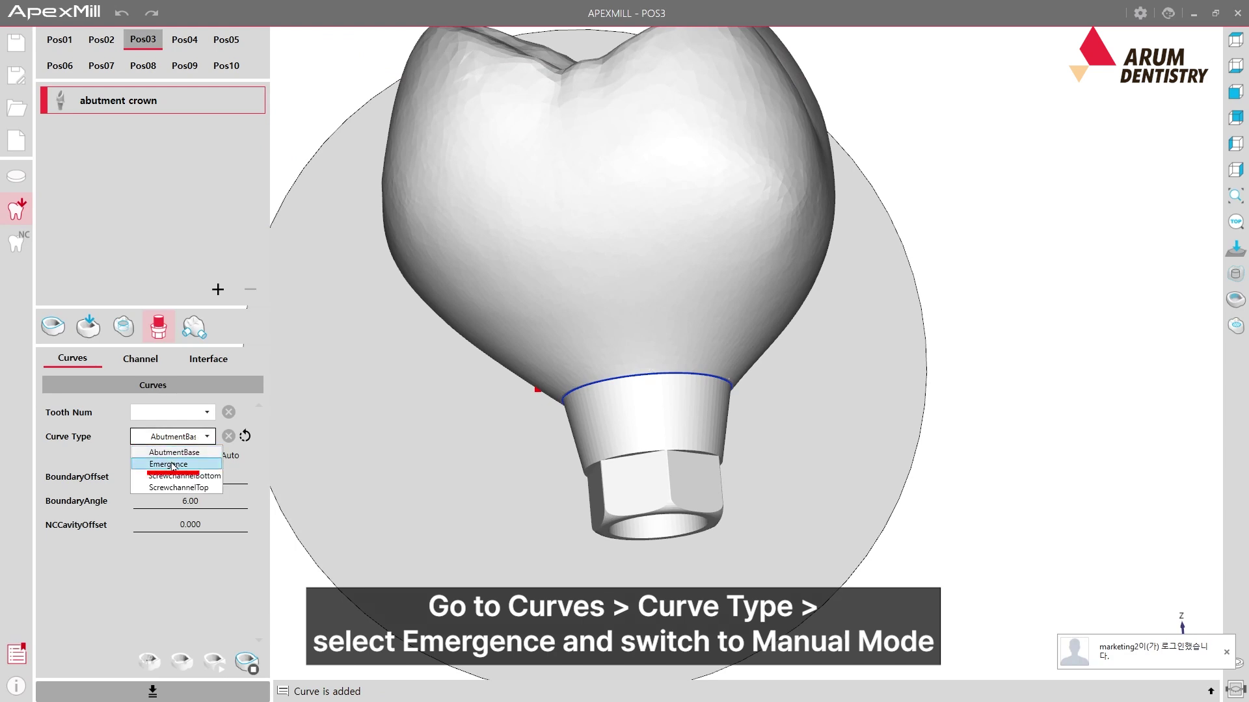
click(172, 464)
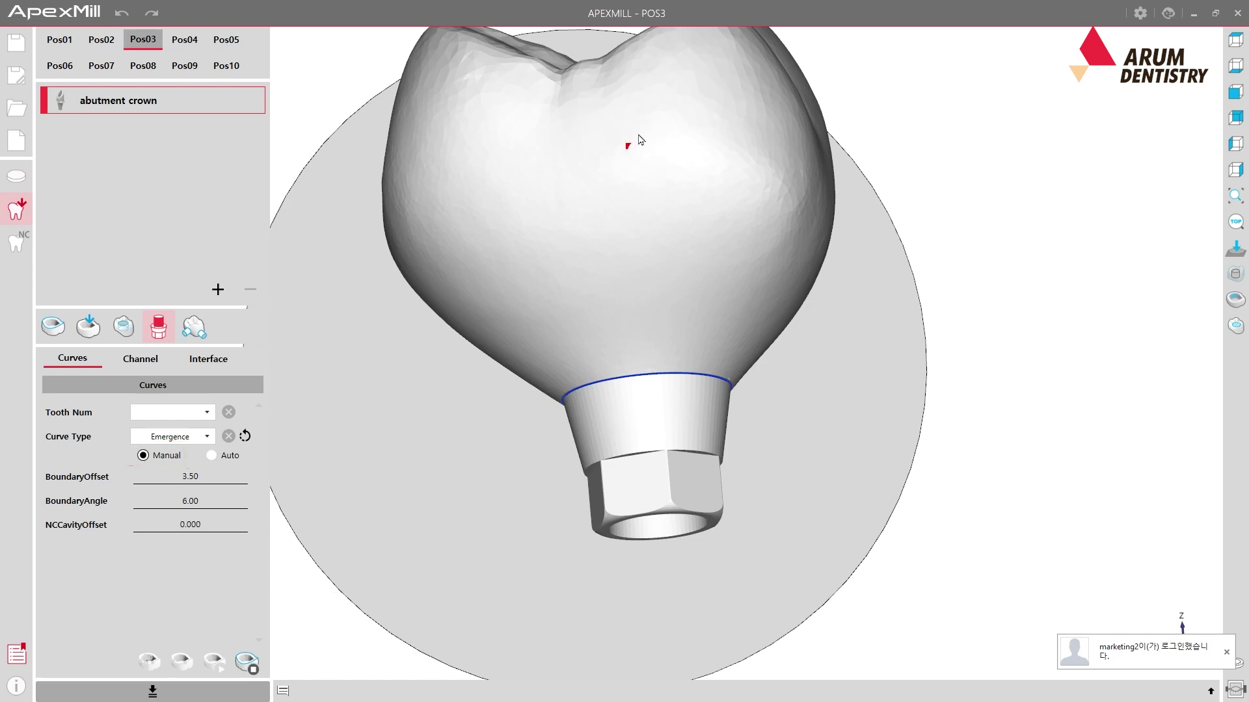
click(665, 138)
click(745, 160)
mouse_move(745, 163)
right_down()
mouse_move(692, 190)
mouse_move(720, 190)
mouse_move(648, 301)
mouse_move(717, 253)
mouse_move(675, 262)
mouse_move(786, 190)
mouse_move(683, 217)
right_up()
click(747, 173)
click(718, 254)
click(768, 198)
click(683, 217)
mouse_move(767, 167)
right_down()
mouse_move(697, 209)
mouse_move(703, 195)
right_up()
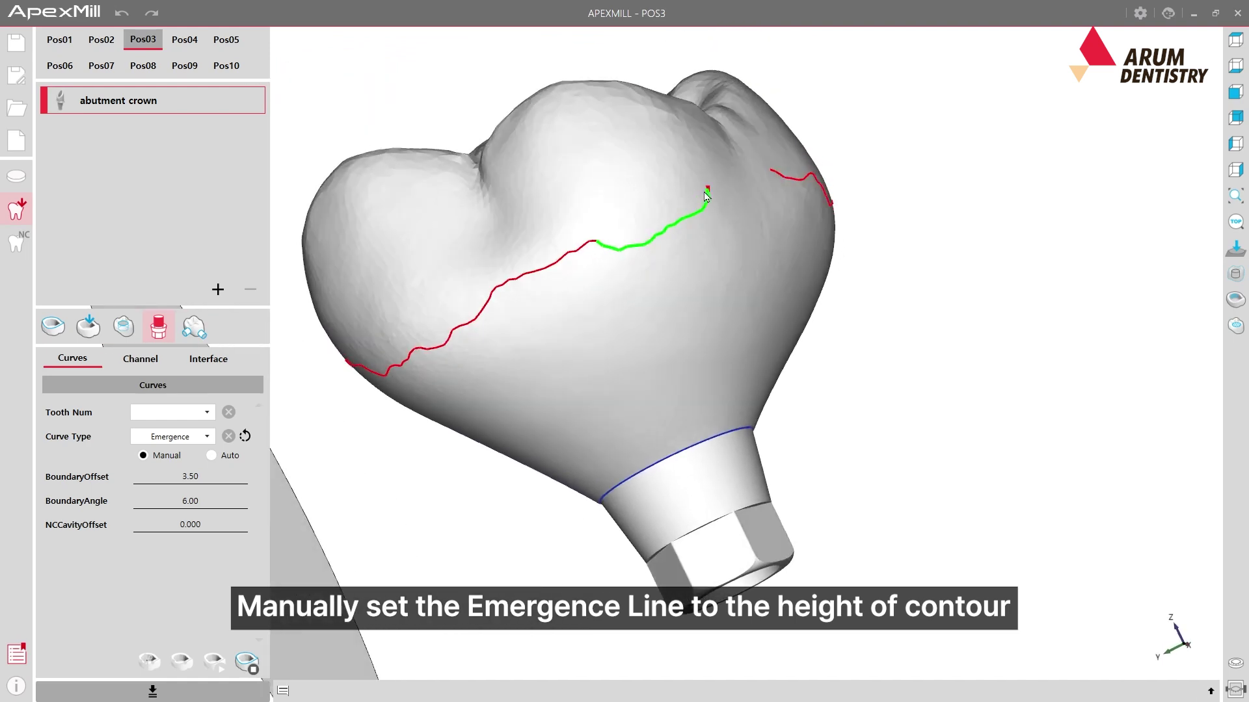
click(707, 192)
click(772, 176)
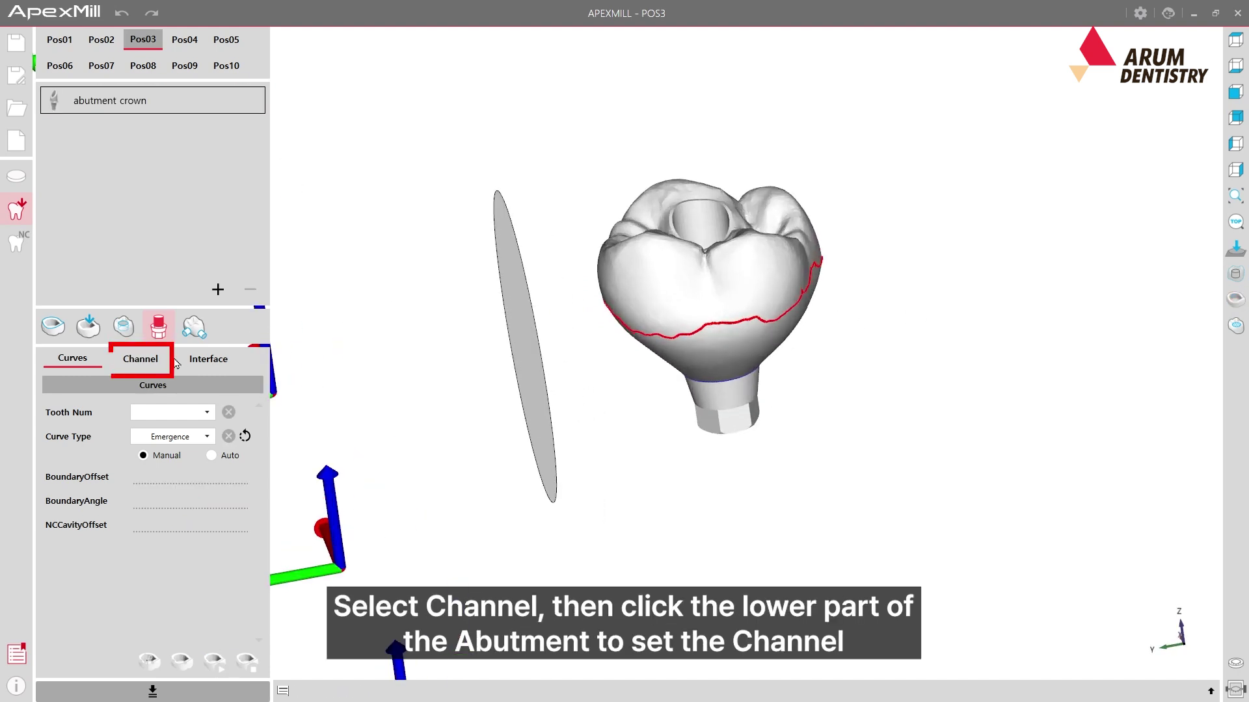
- Add a screw channel on the abutment crown's lower face
click(152, 362)
right_drag(599, 357, 665, 177)
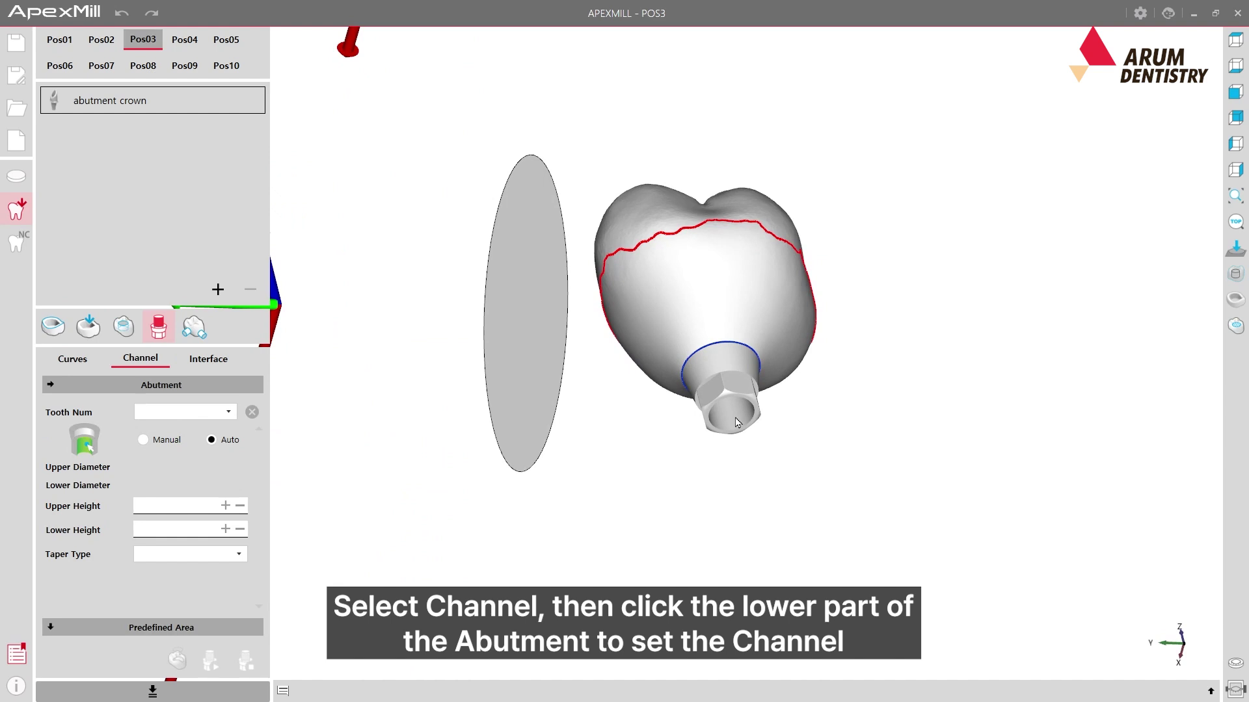
click(711, 339)
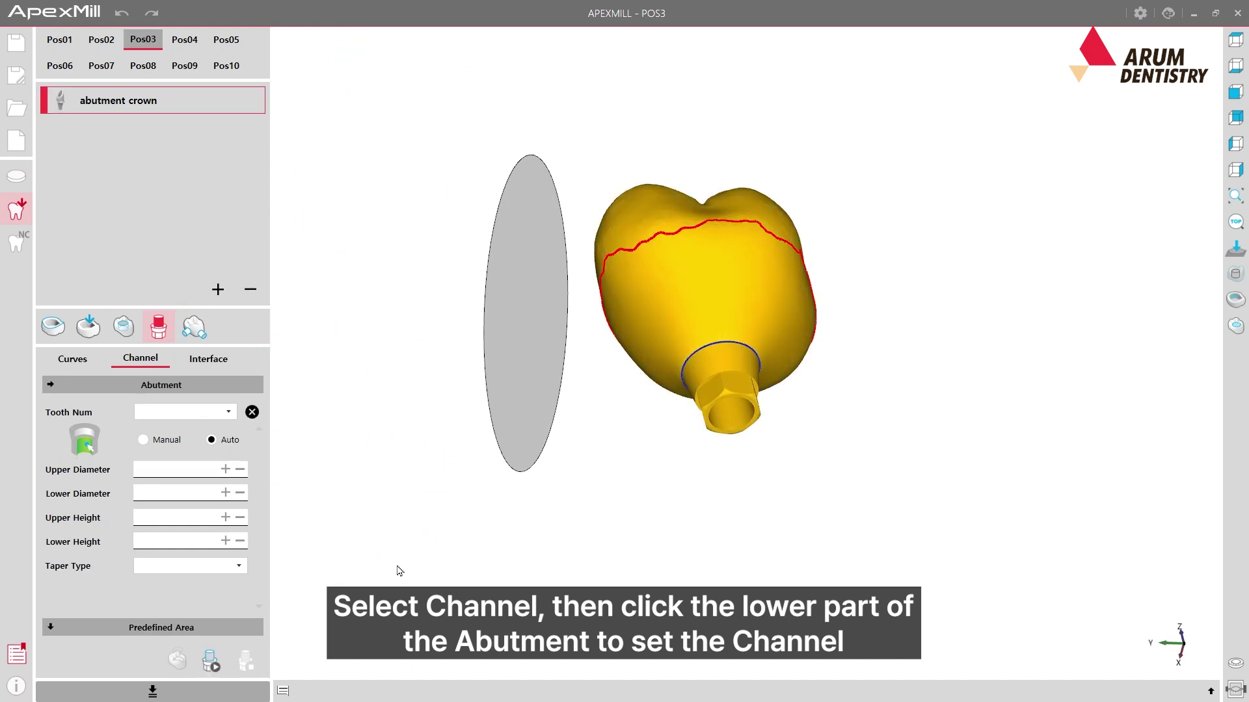
click(210, 661)
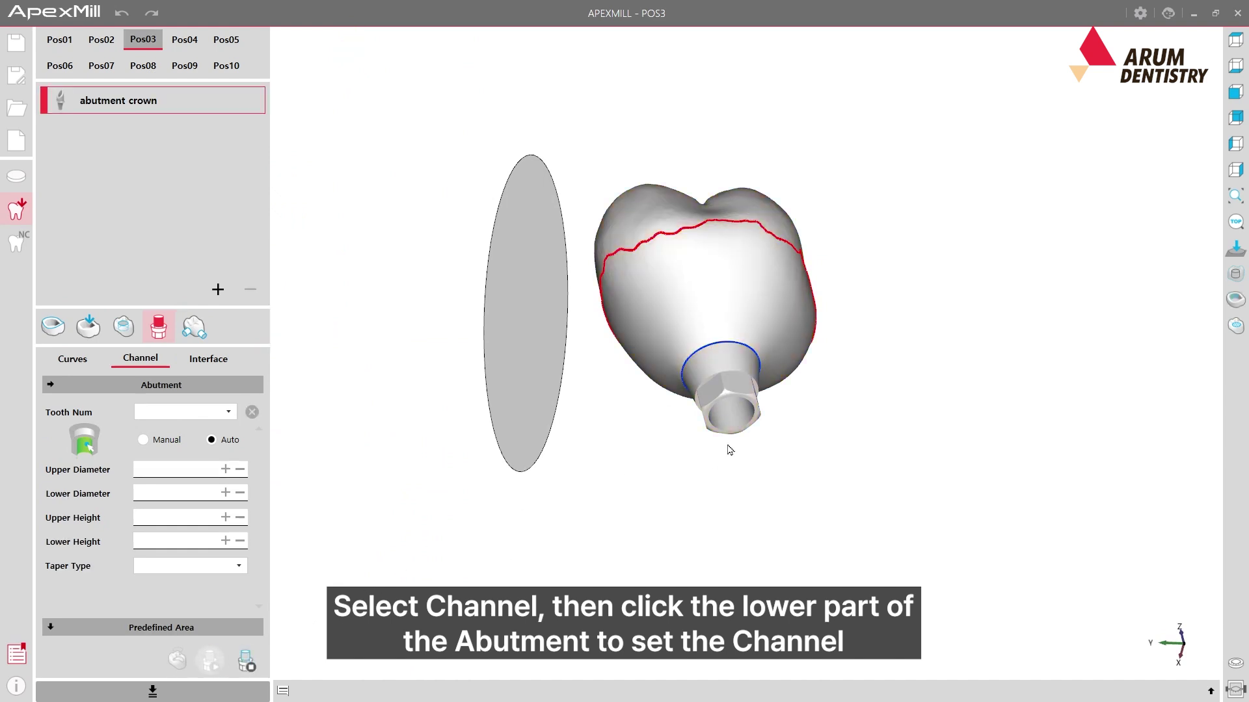
click(739, 426)
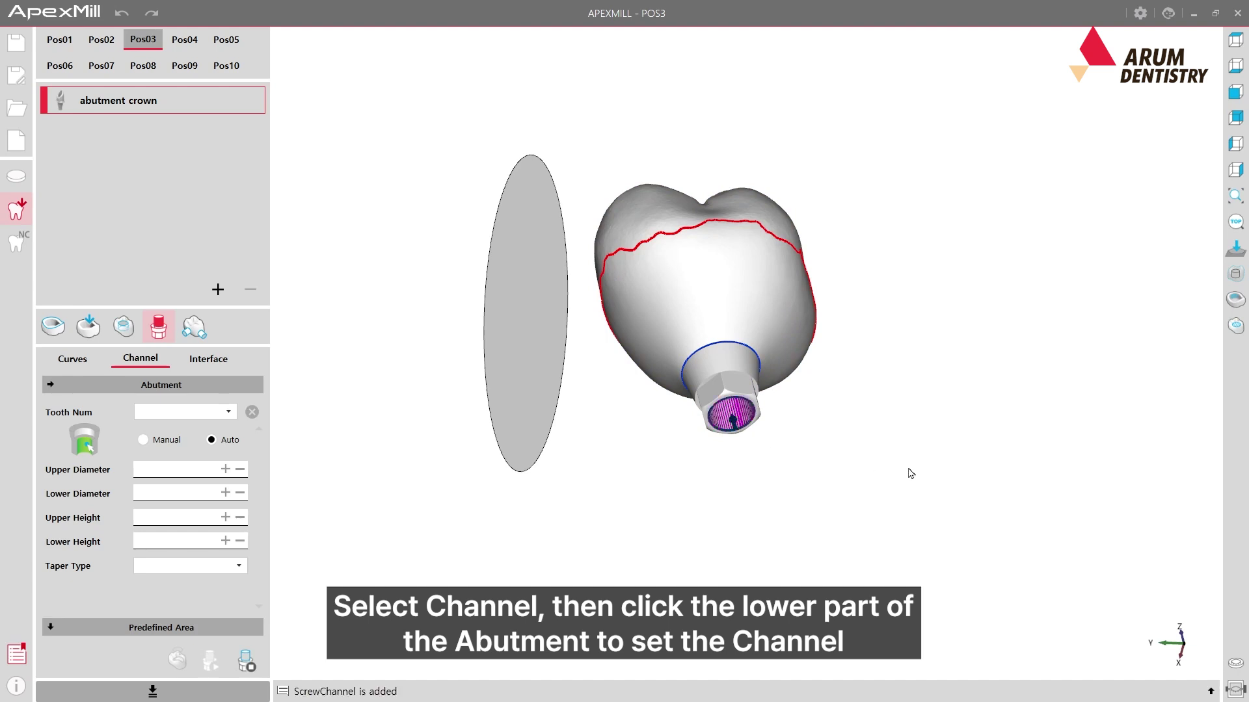
drag(809, 406, 789, 424)
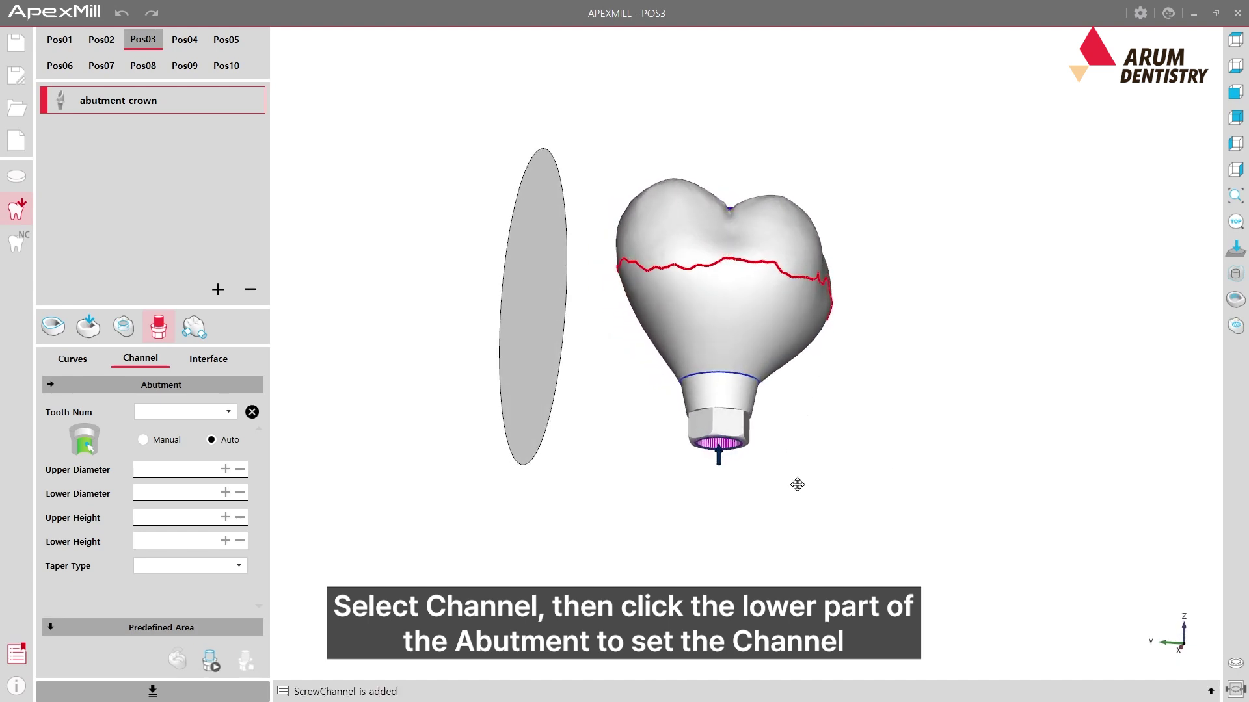
- Show the blank and fixture again and auto-create the abutment interface (30, 0.5)
click(1235, 687)
click(1235, 665)
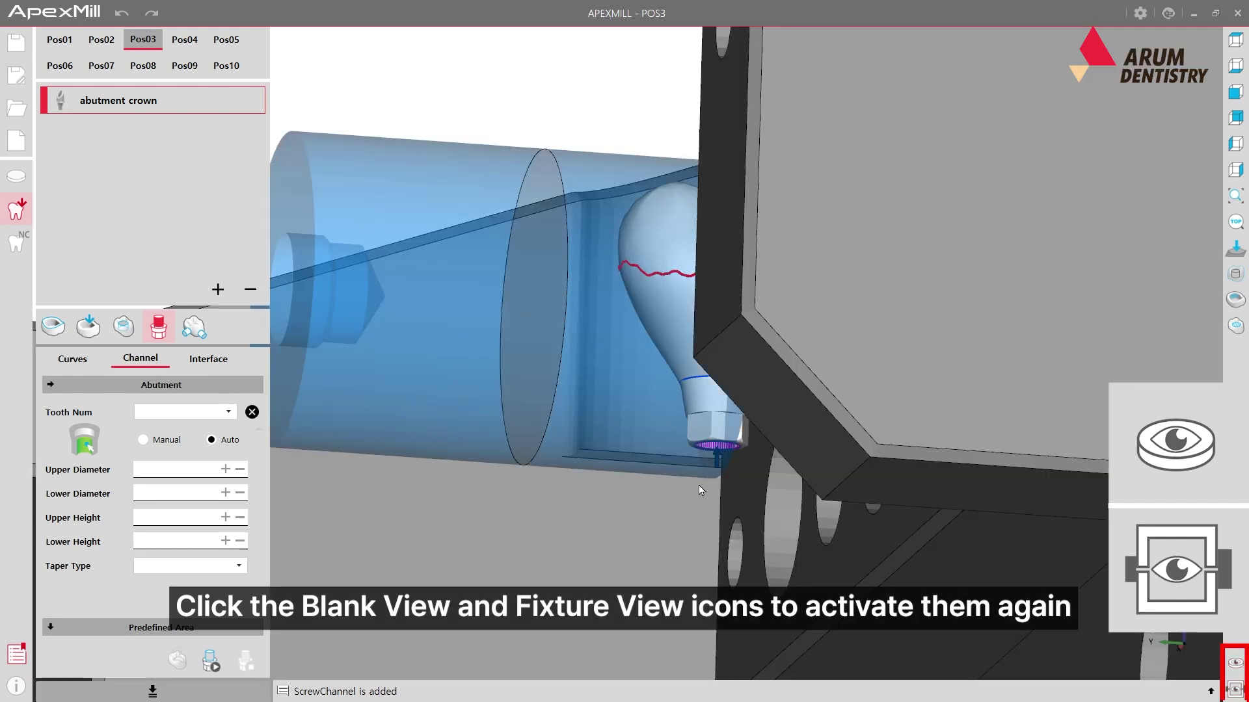
scroll(700, 490, down, 5)
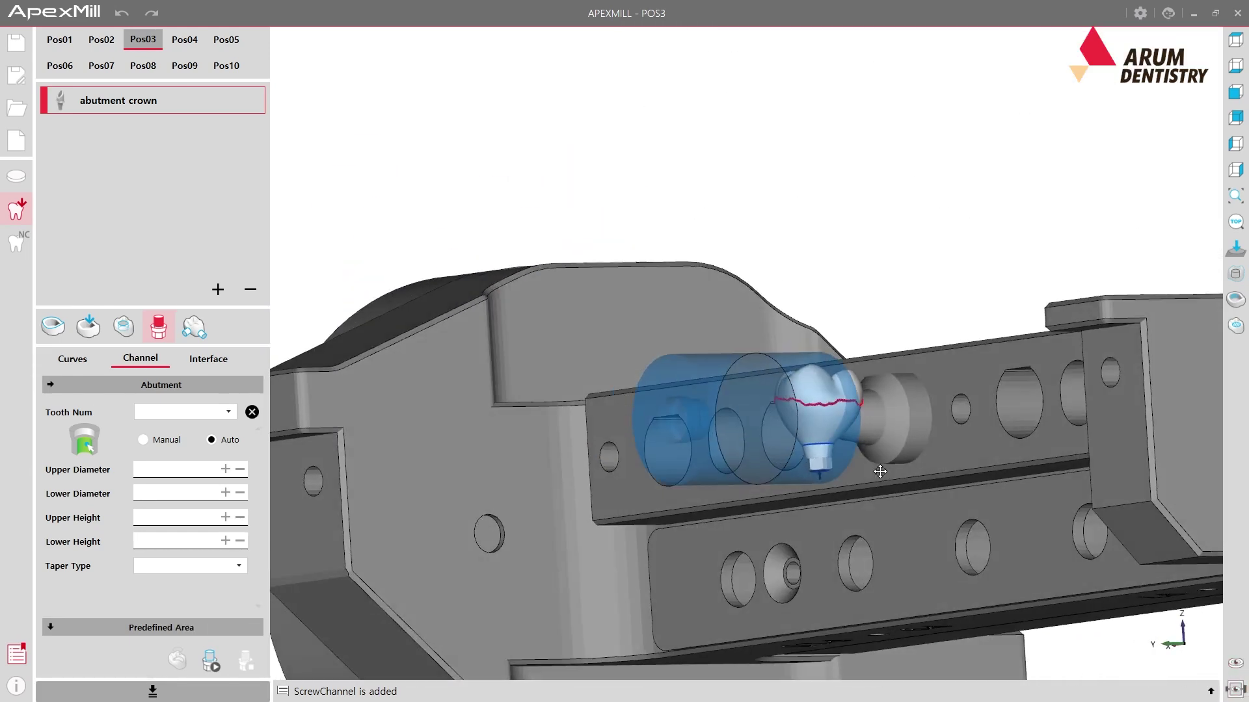
drag(728, 455, 1078, 198)
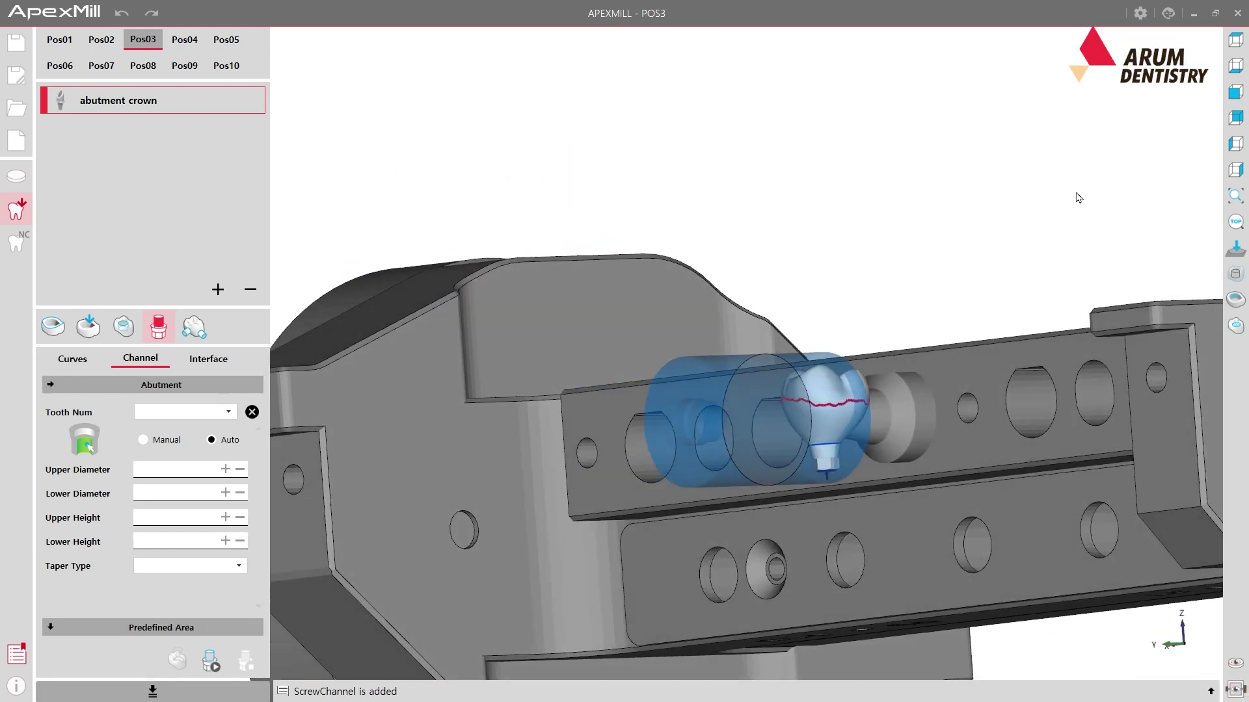
click(1236, 40)
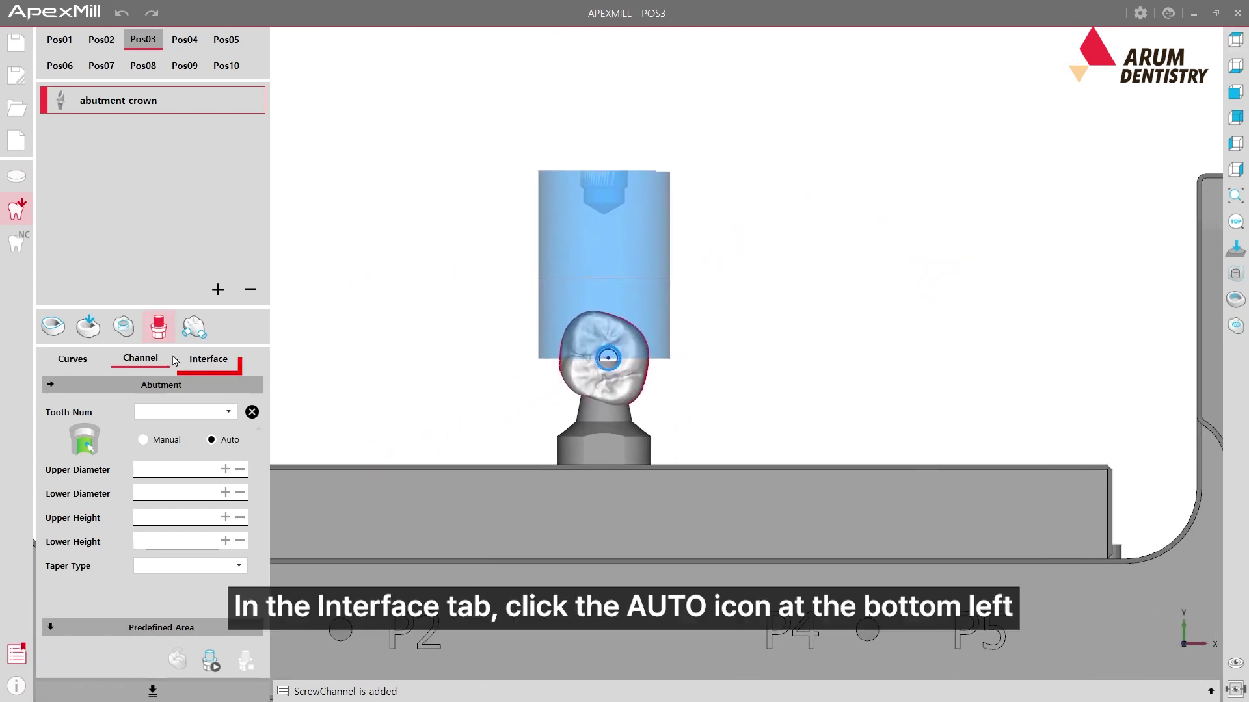
click(198, 362)
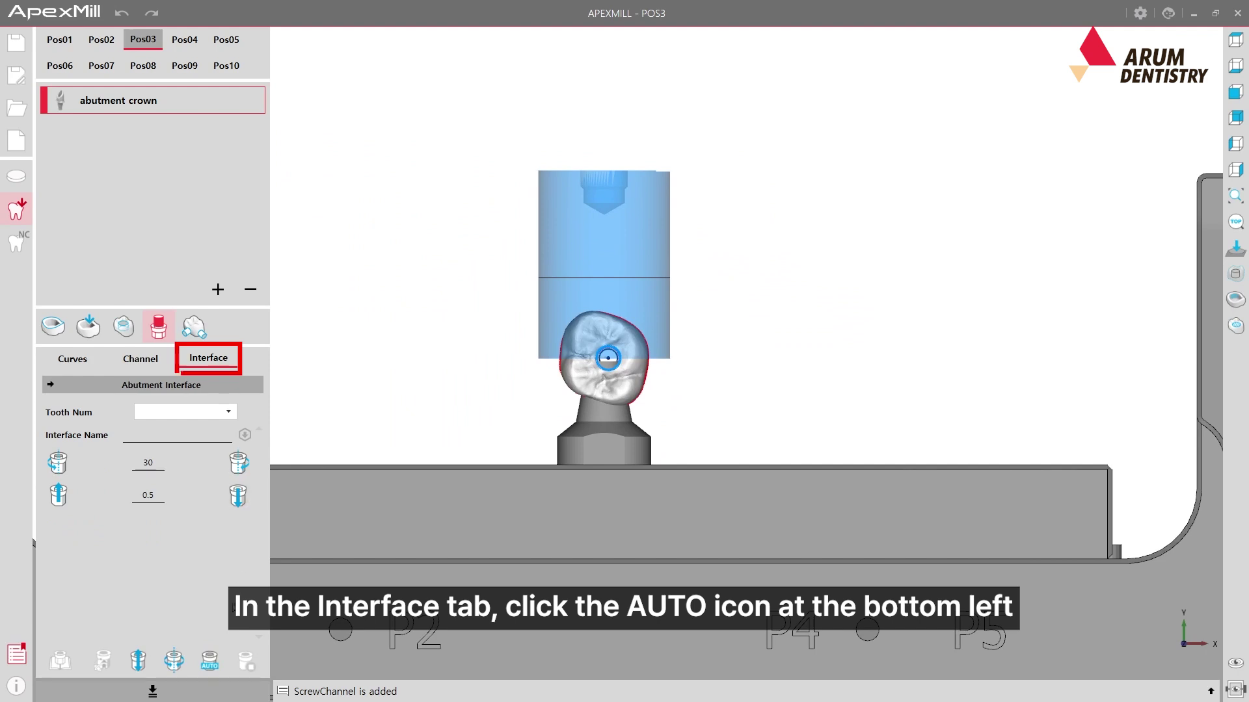
click(210, 662)
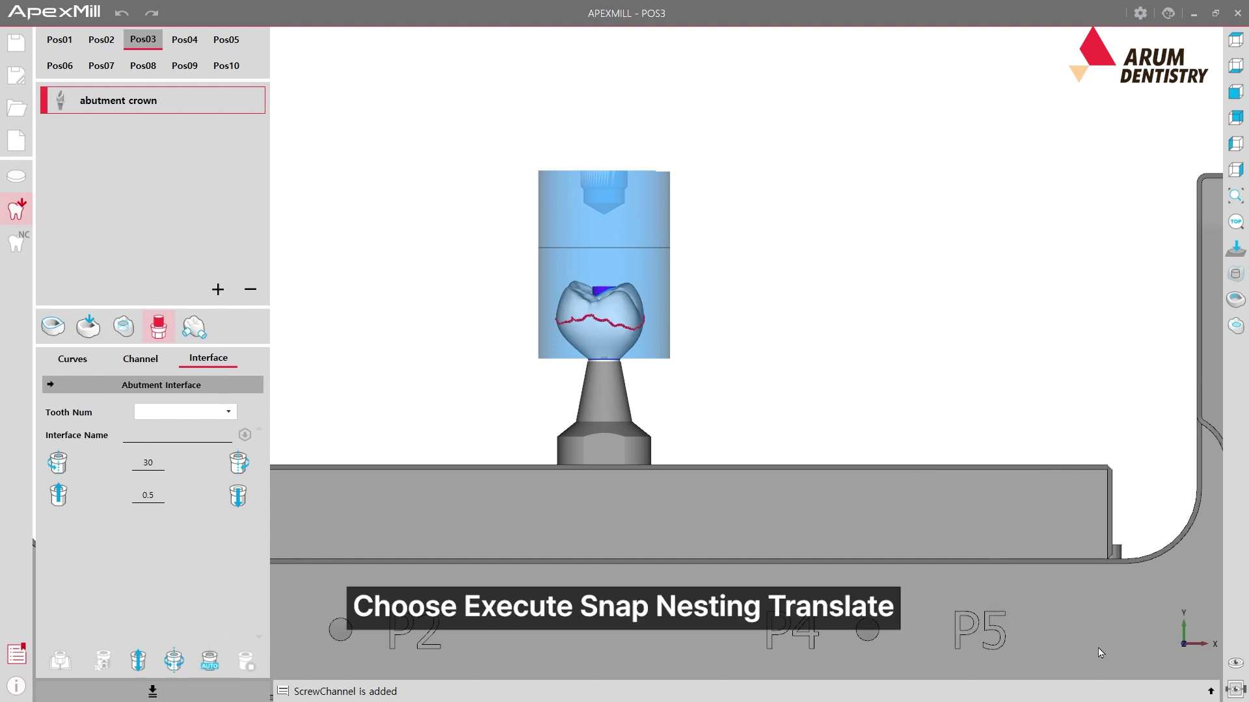
- Snap-translate the crown so its base line sits on the blank's flat bottom
click(1236, 692)
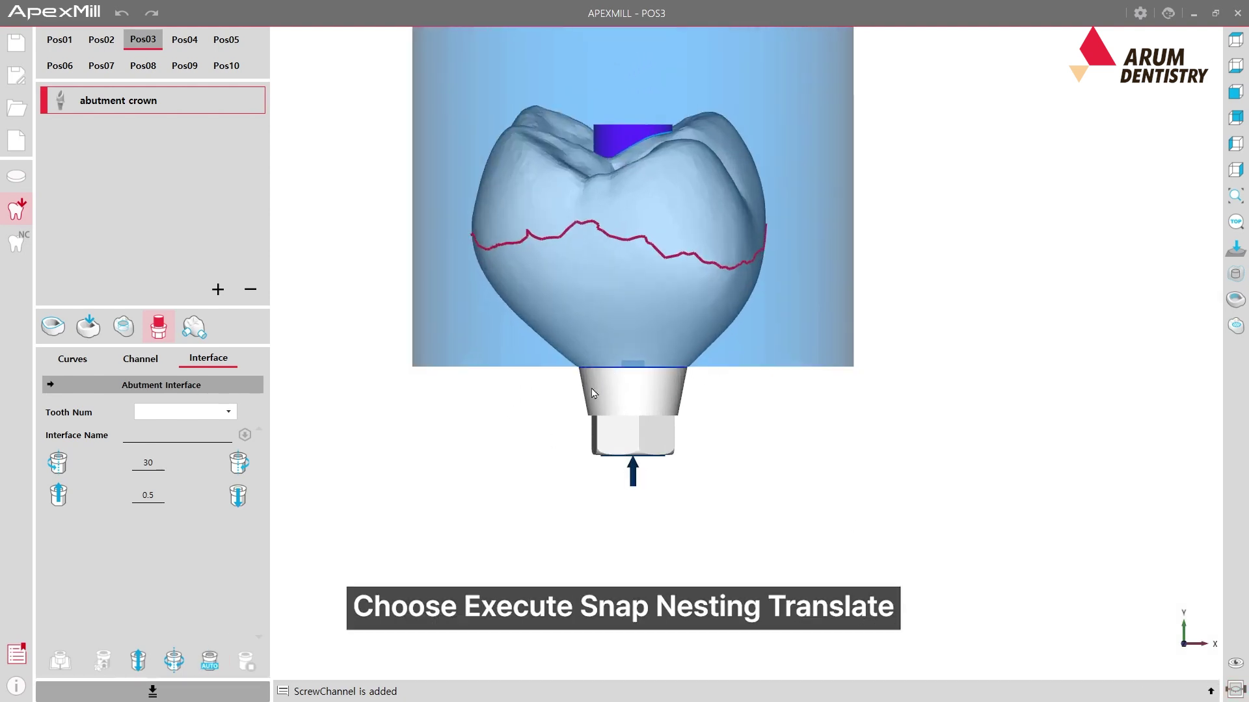
click(138, 662)
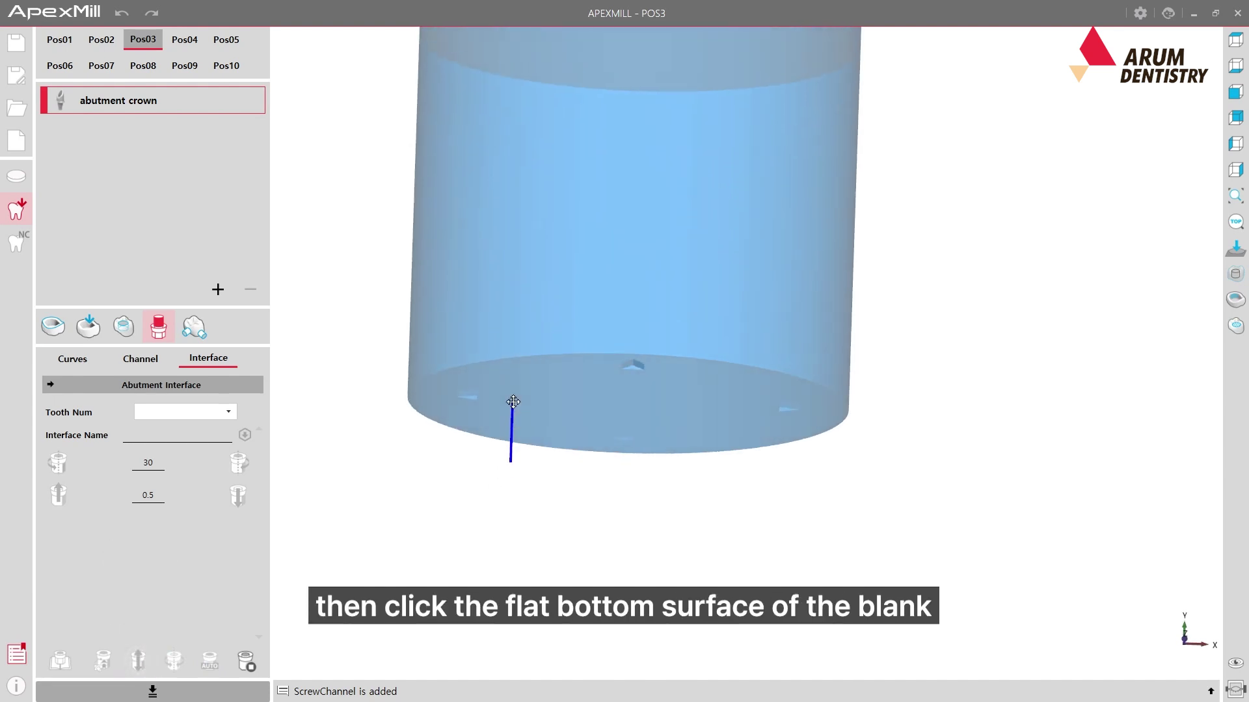
scroll(606, 387, up, 3)
click(623, 389)
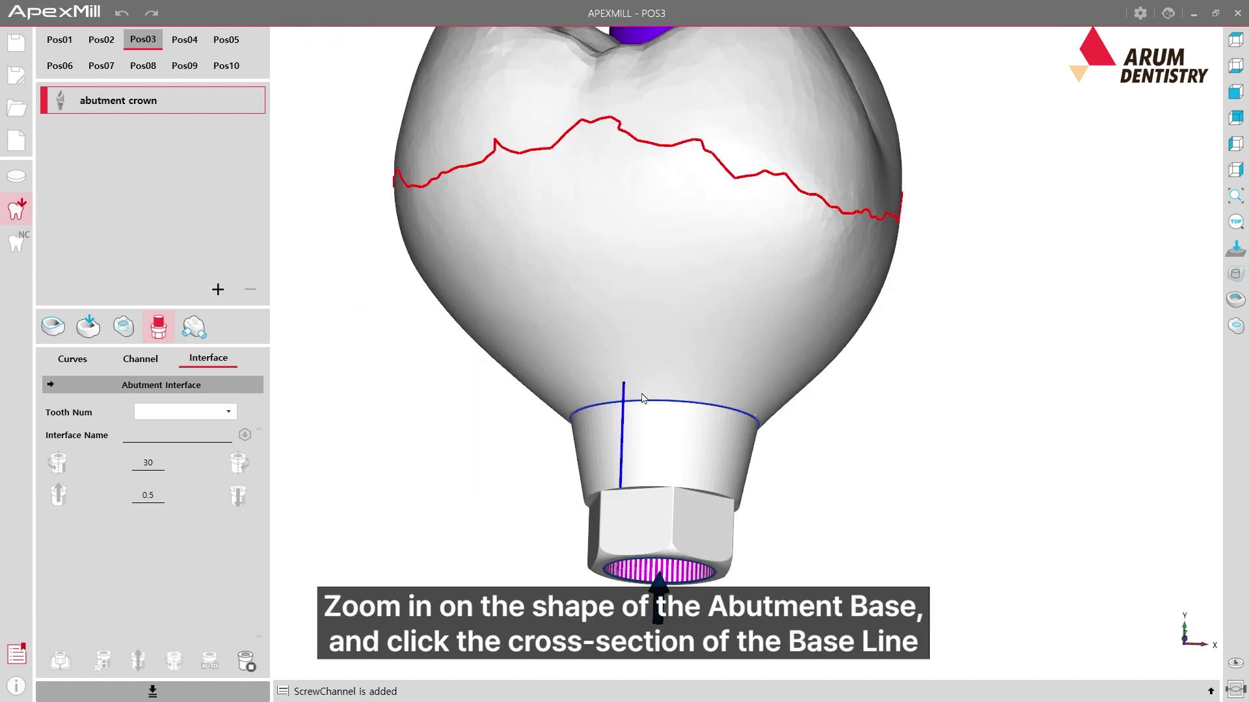
scroll(644, 400, up, 2)
scroll(644, 396, up, 2)
scroll(640, 387, up, 2)
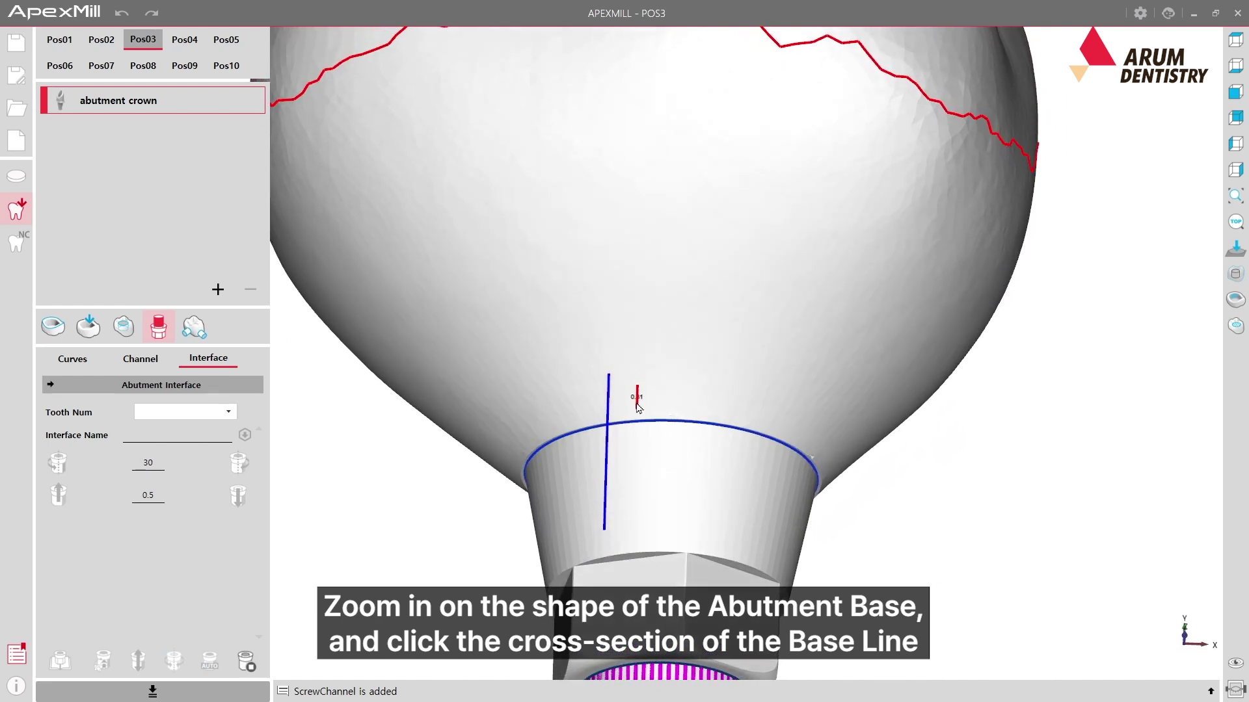
scroll(638, 396, up, 2)
scroll(628, 432, up, 2)
scroll(621, 438, up, 2)
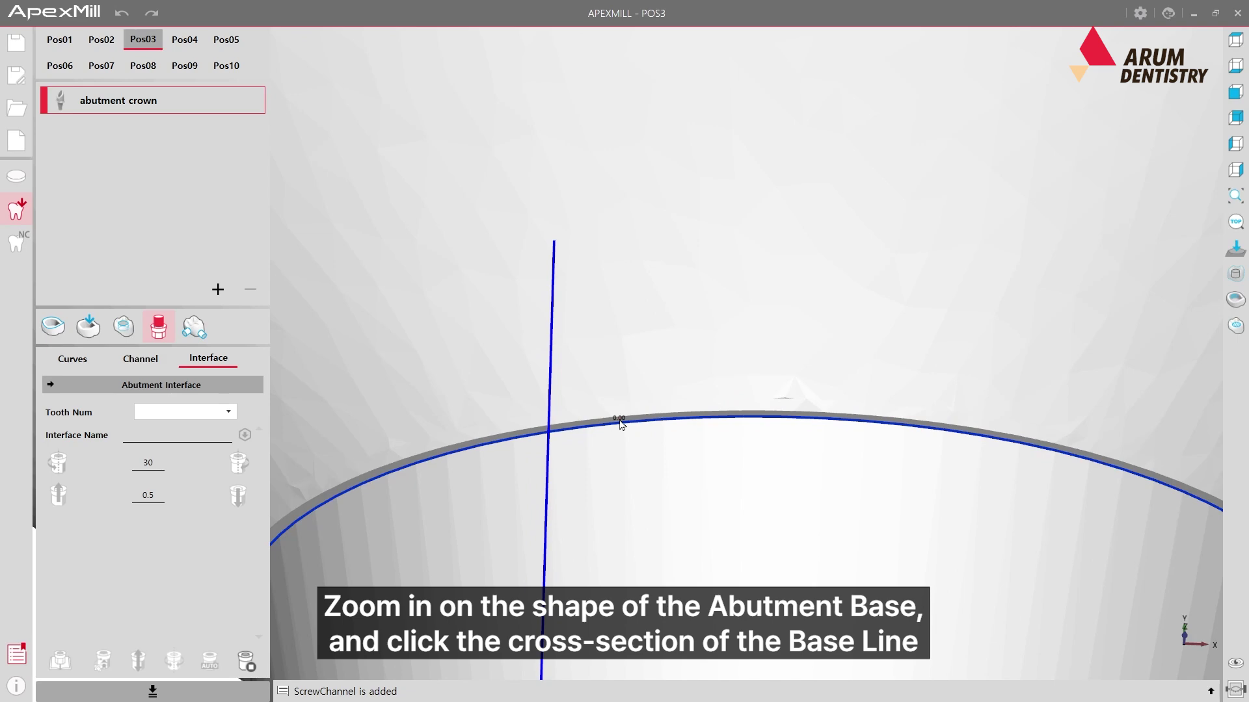
scroll(624, 416, down, 3)
scroll(641, 397, down, 3)
scroll(645, 392, down, 3)
scroll(648, 392, down, 3)
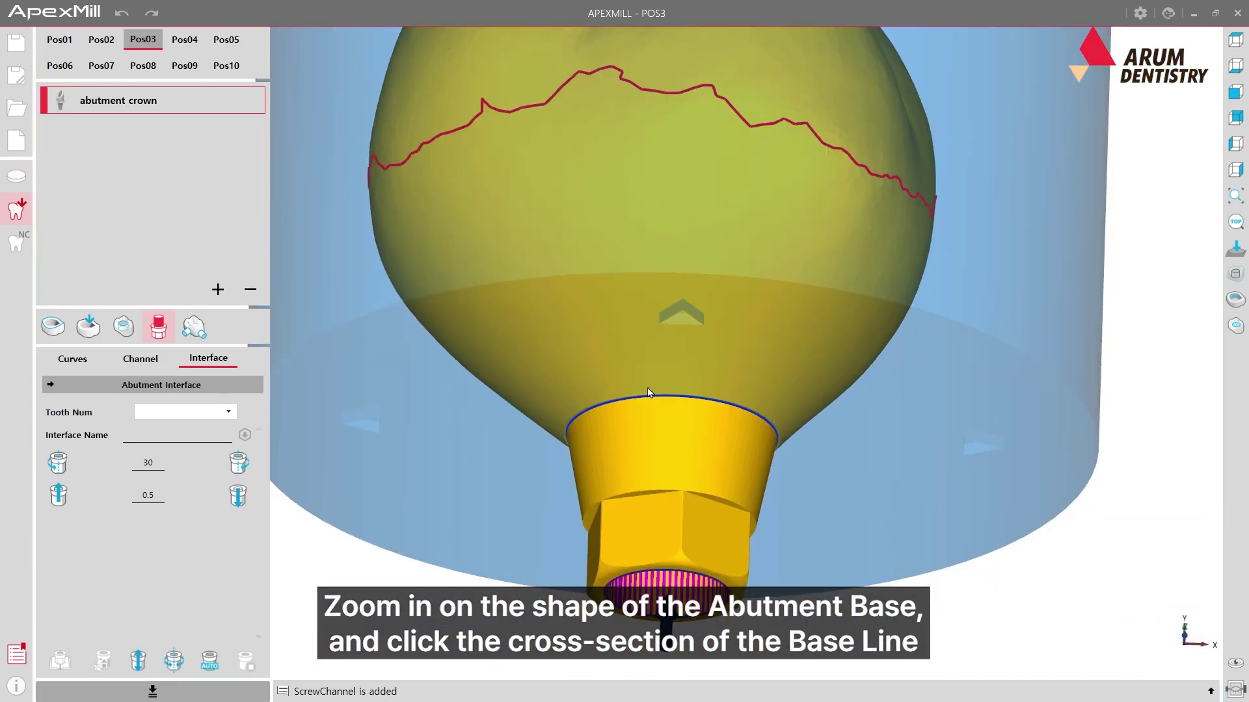
click(649, 392)
scroll(683, 432, down, 3)
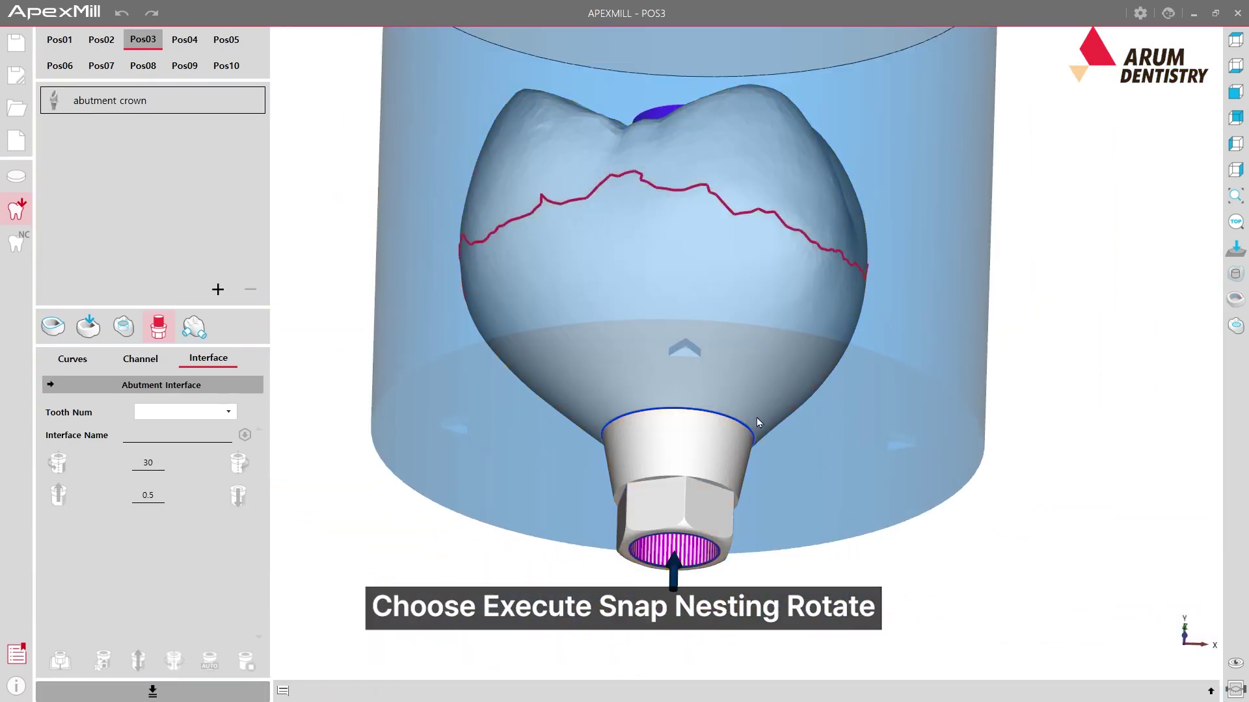
- Snap-rotate the crown so the hexagon's flat face aligns with the blank's triangular mark
click(1235, 39)
click(118, 101)
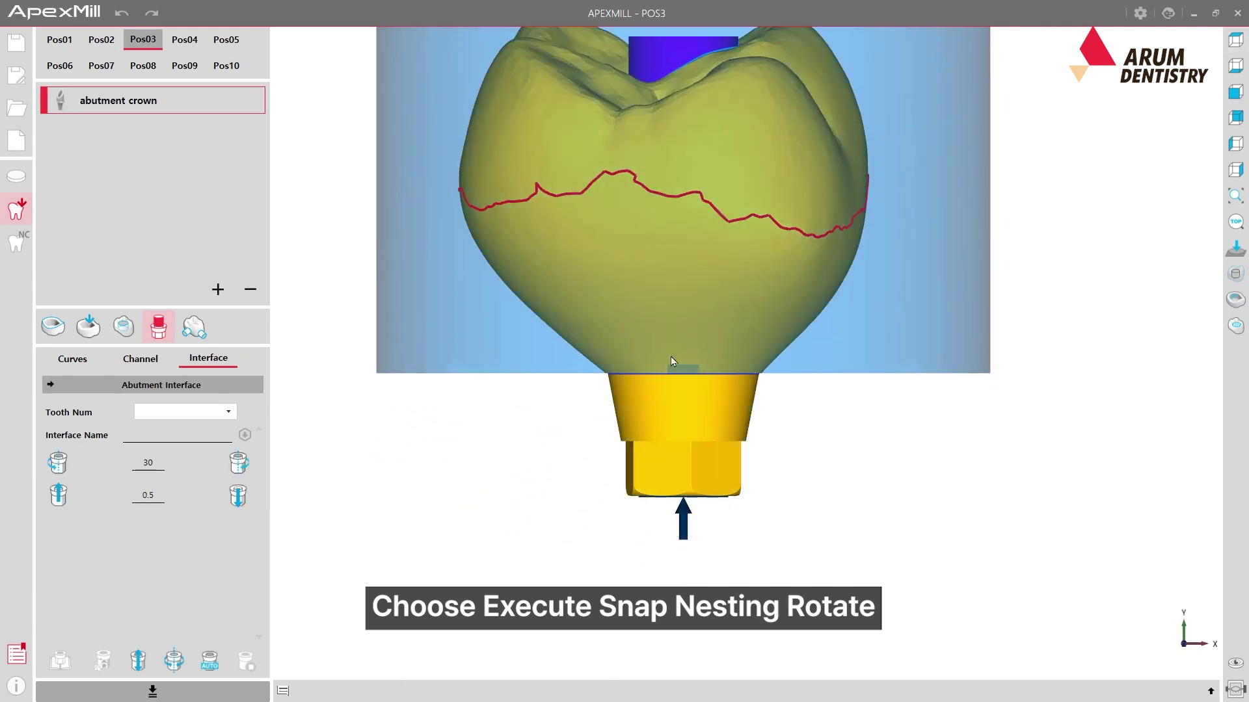
click(169, 660)
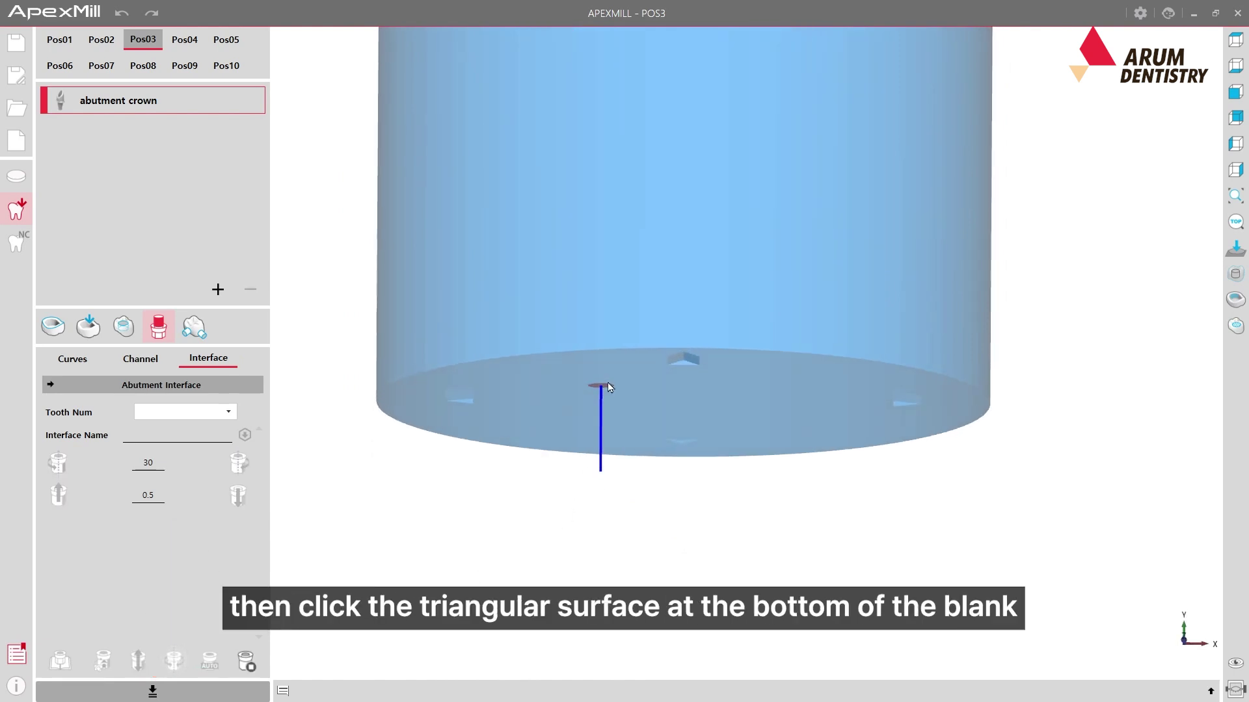
scroll(682, 362, up, 3)
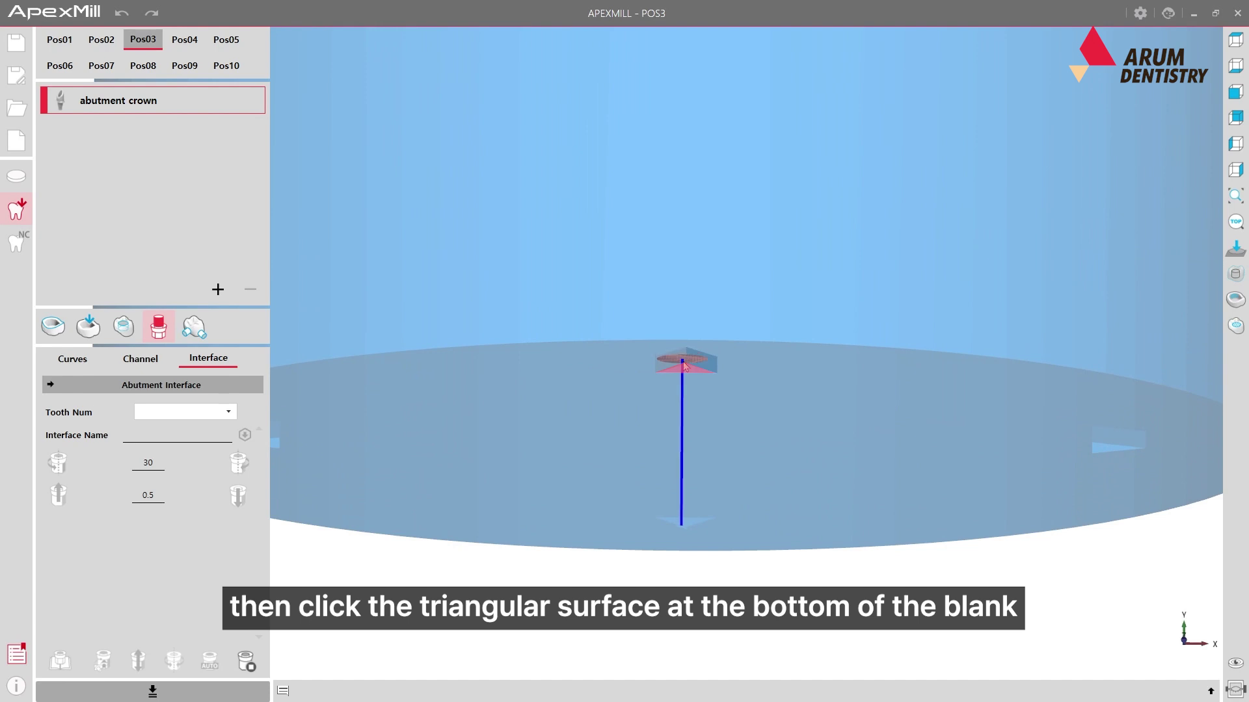
click(691, 374)
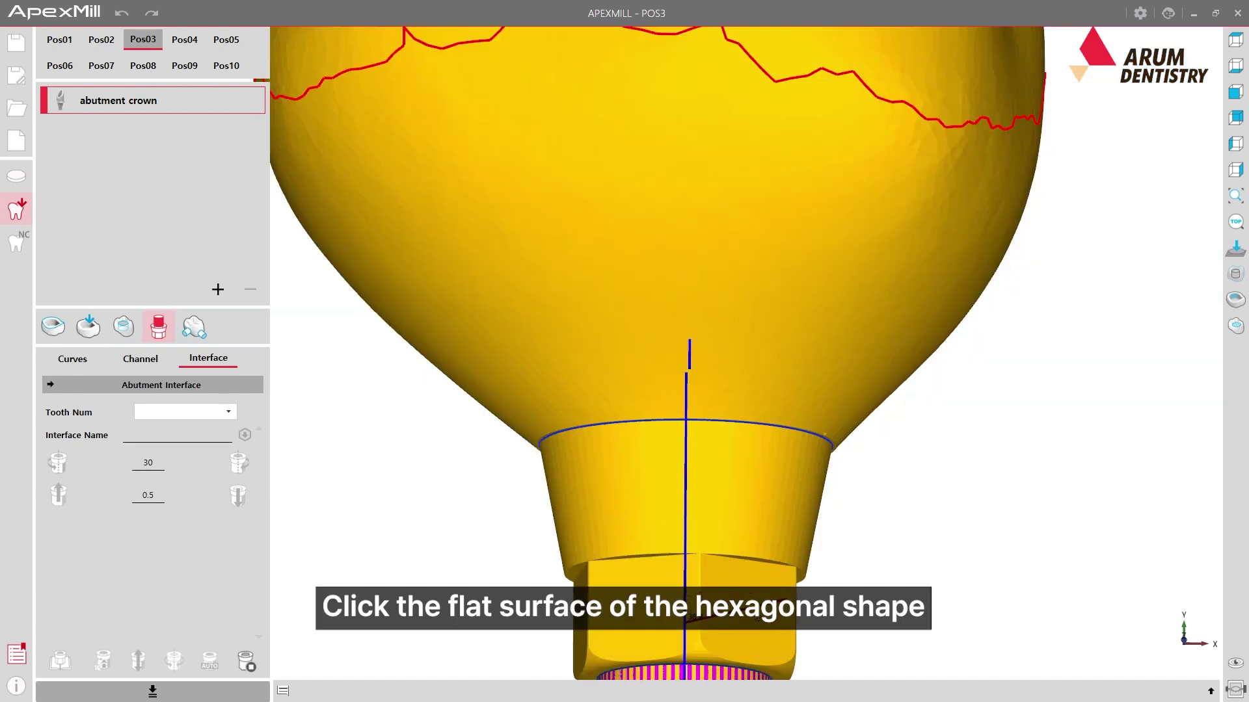
click(692, 374)
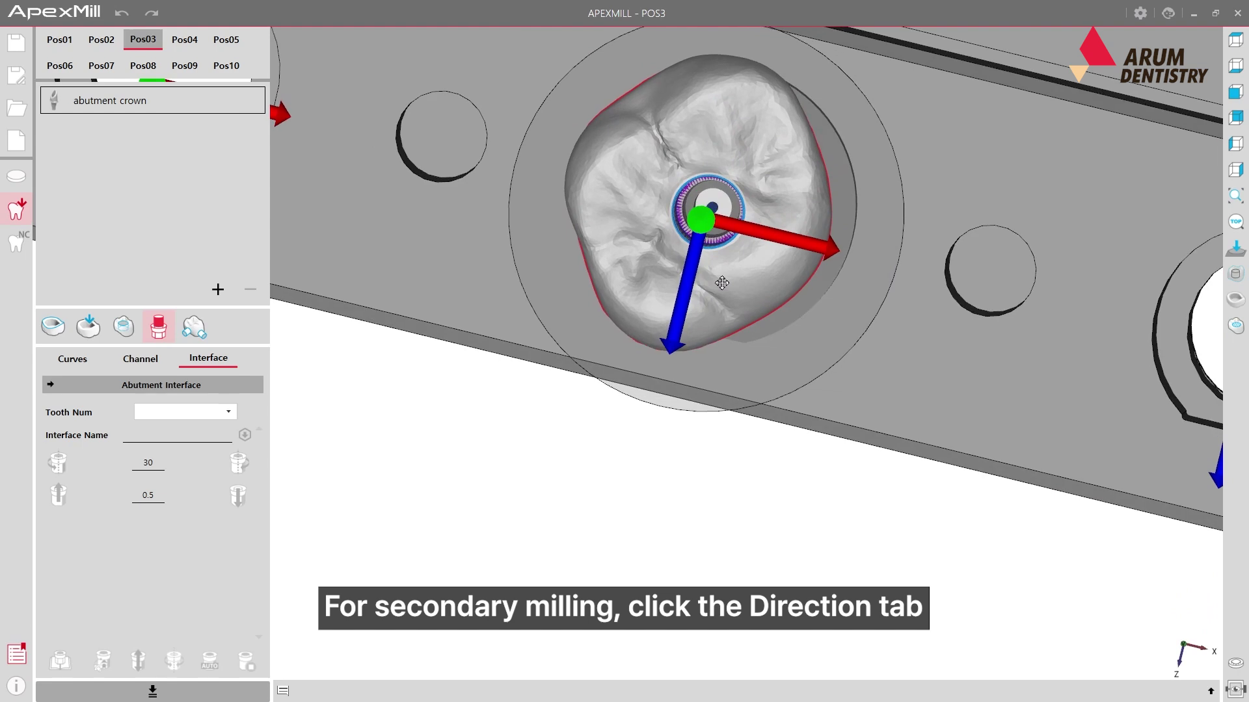
mouse_move(87, 326)
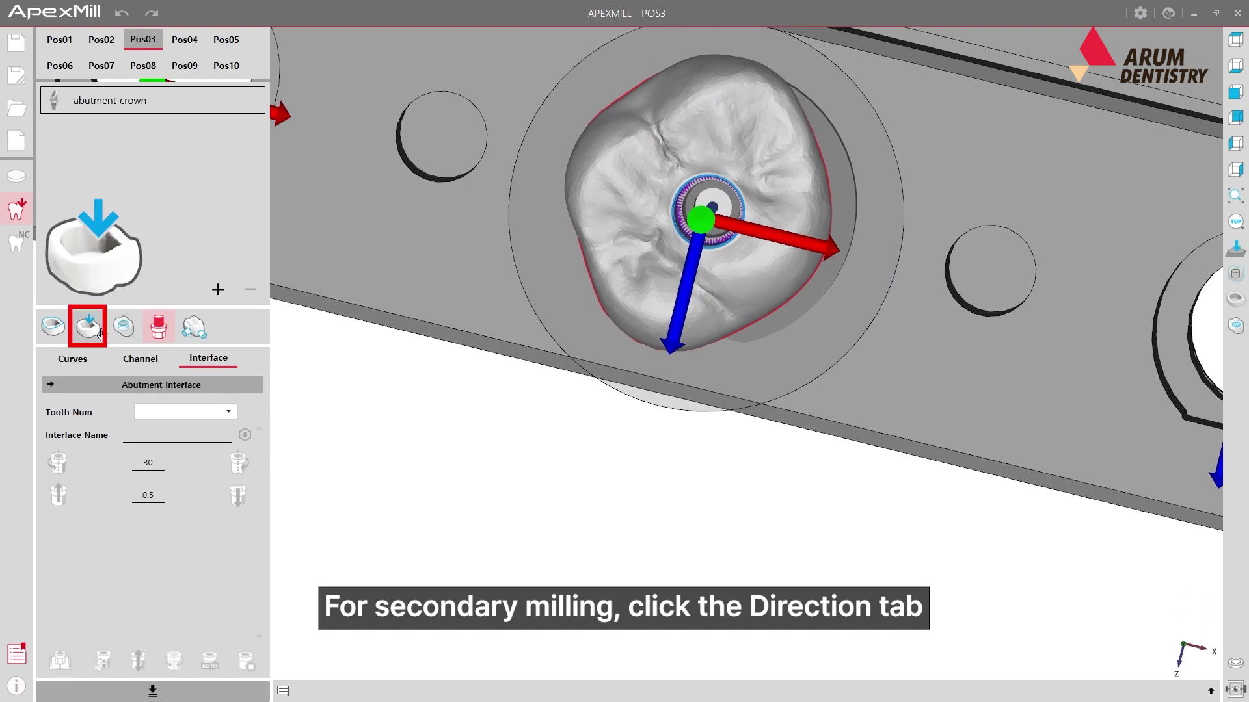
click(98, 332)
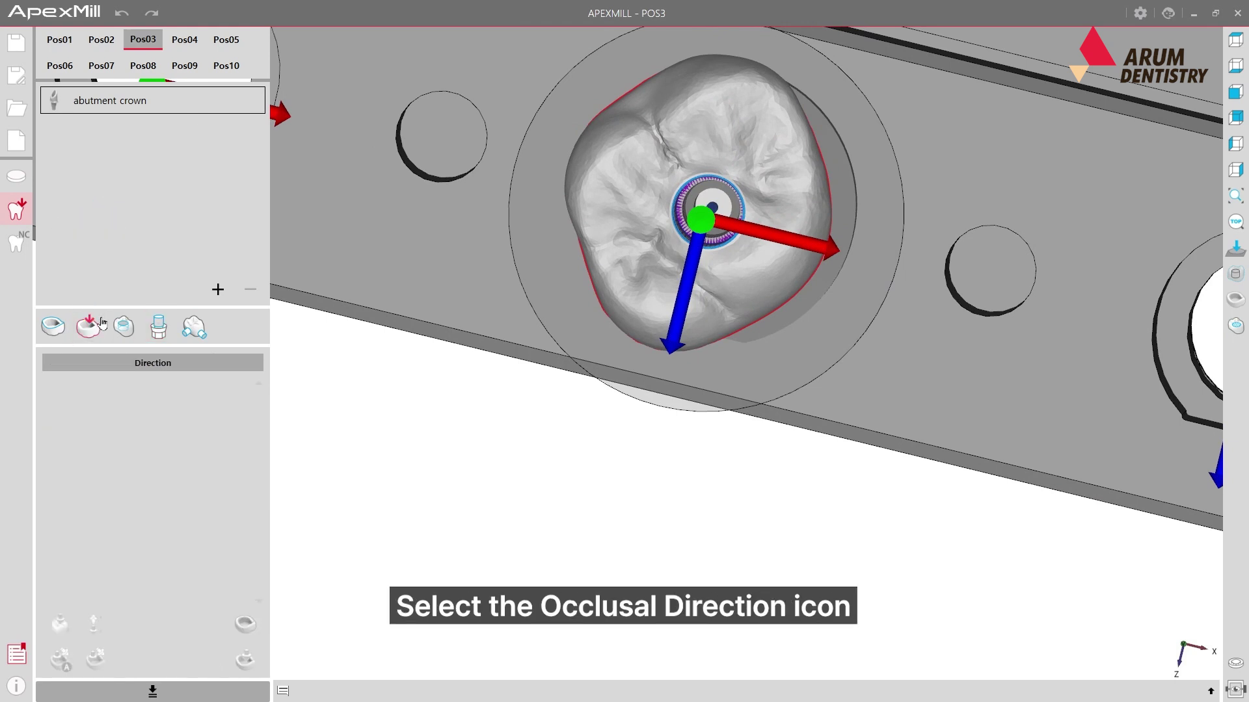
- Set the crown's occlusal milling direction so it sits inside the blank
click(634, 306)
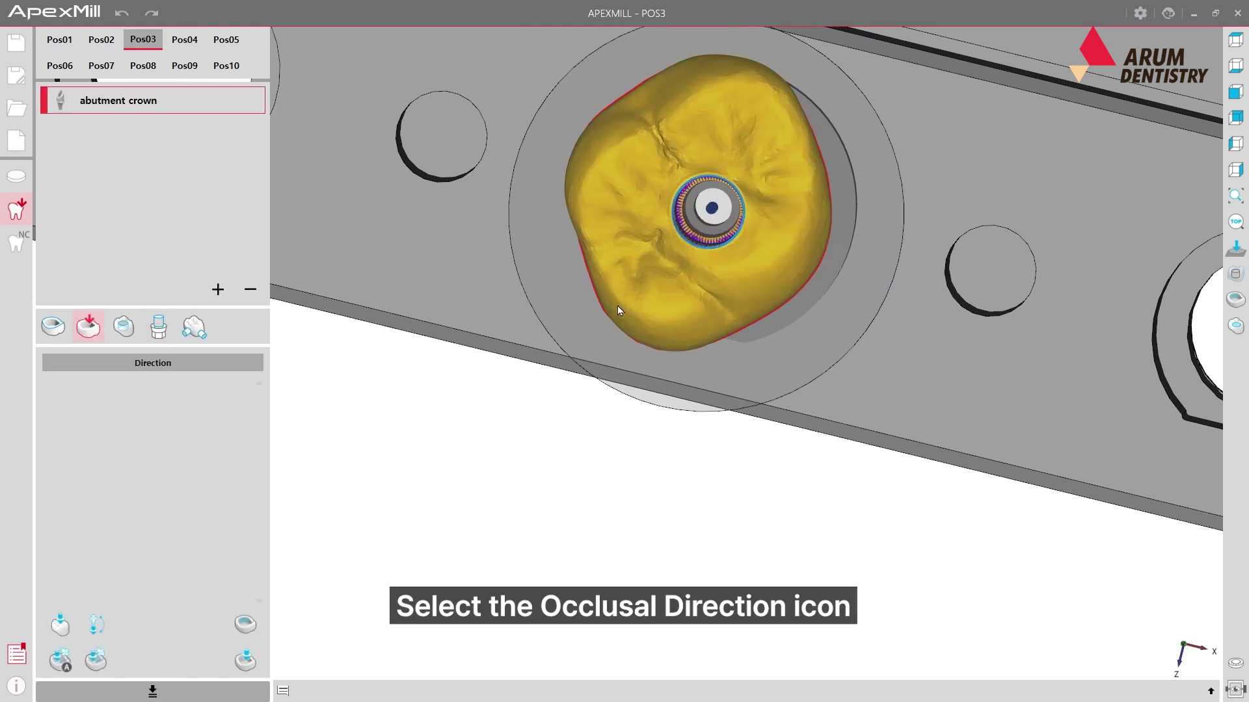
mouse_move(88, 327)
click(62, 626)
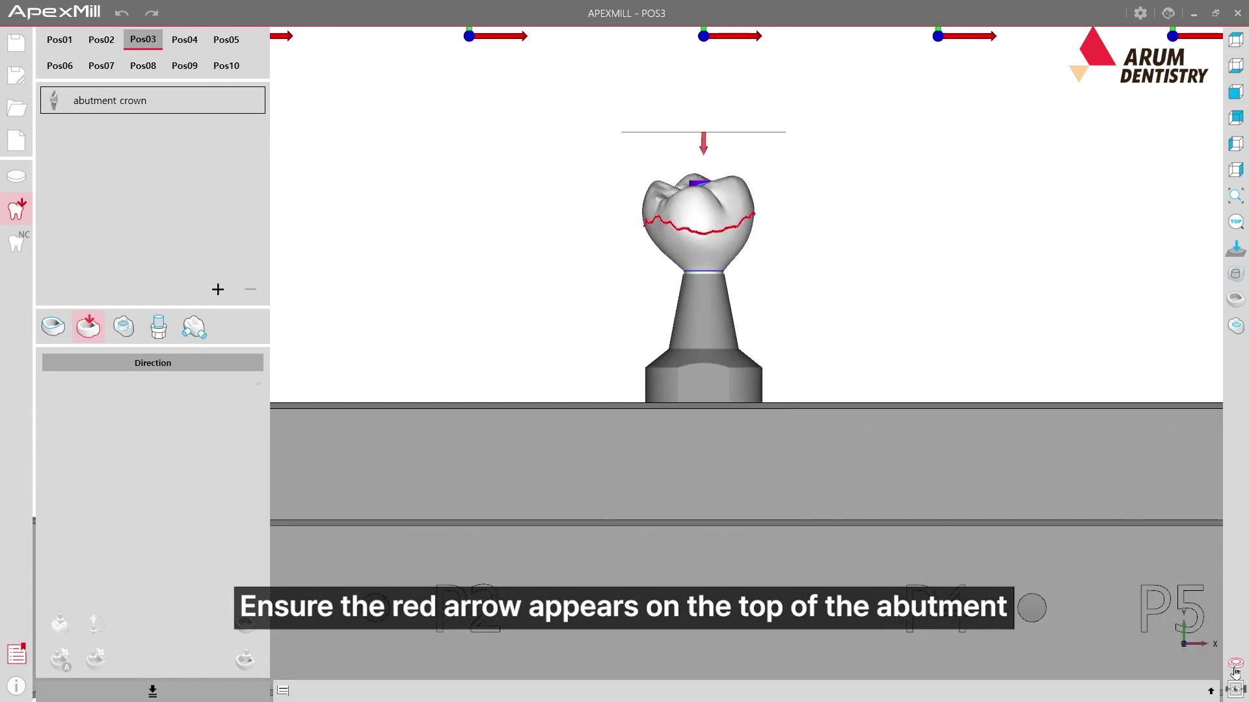
click(1236, 692)
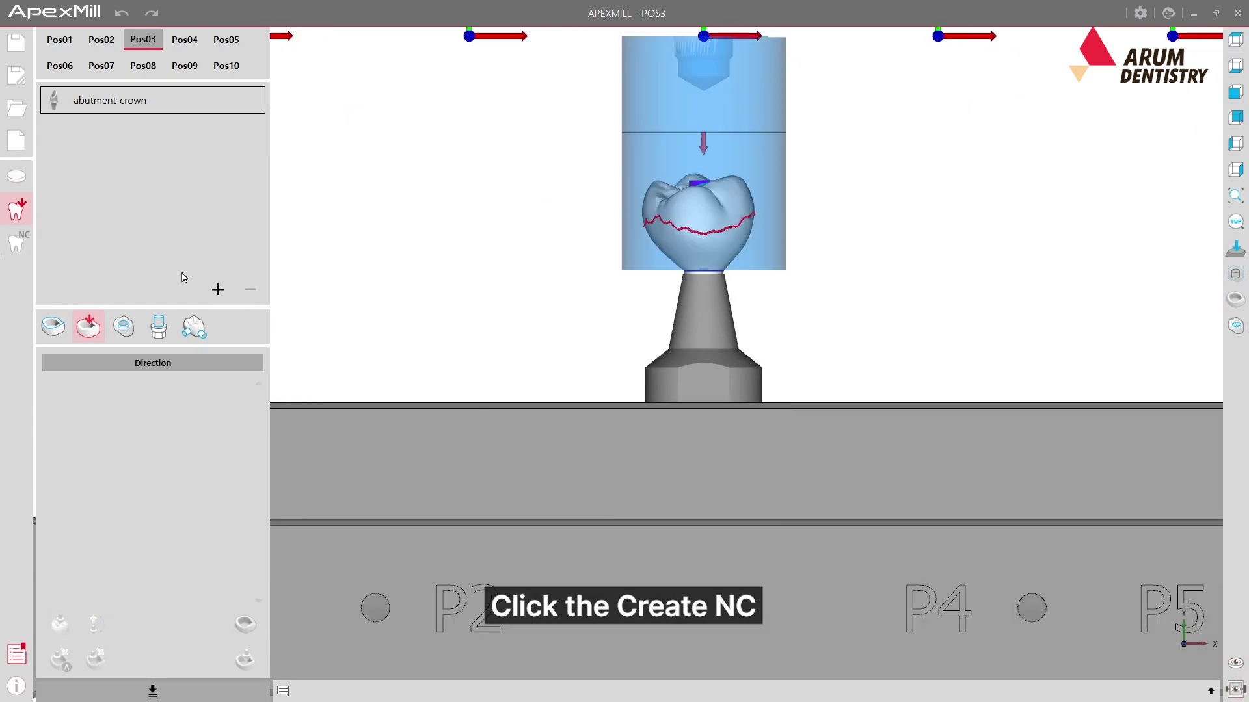
click(13, 241)
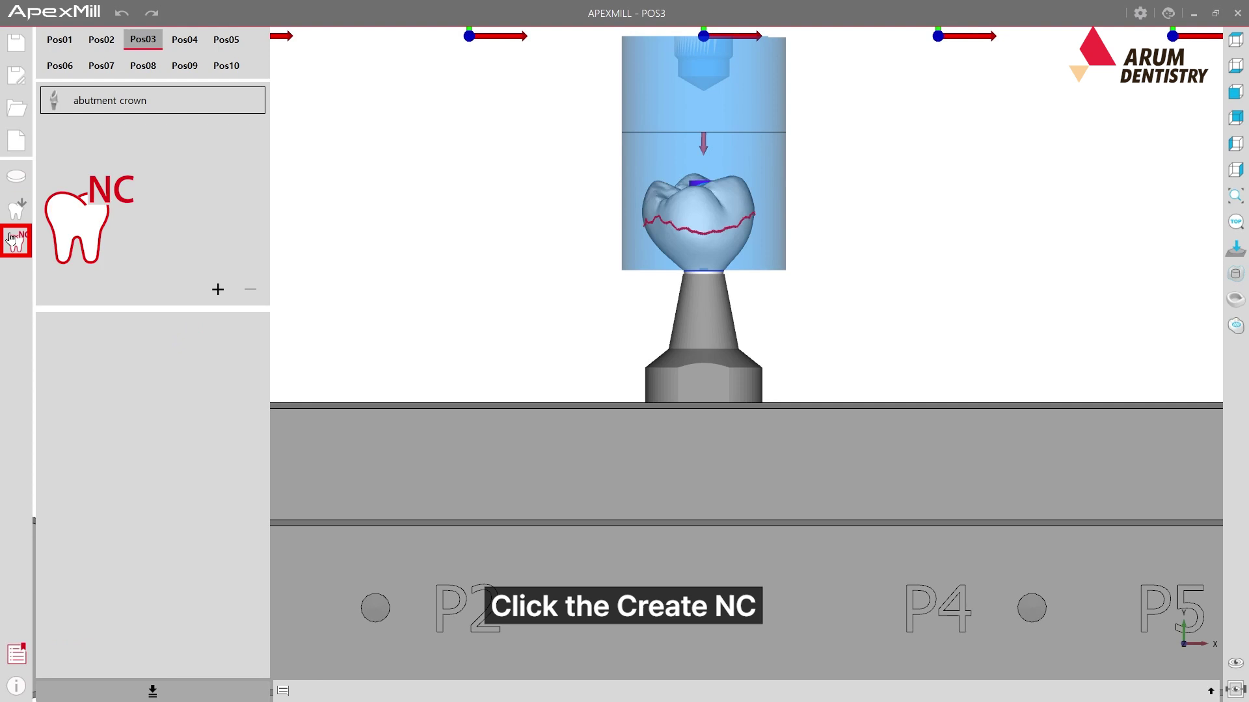
- Generate the Pos03 crown NC file with the 5x500_AT_Premill_abutment_Crown_OCC_no1_(3+2X) template
click(12, 240)
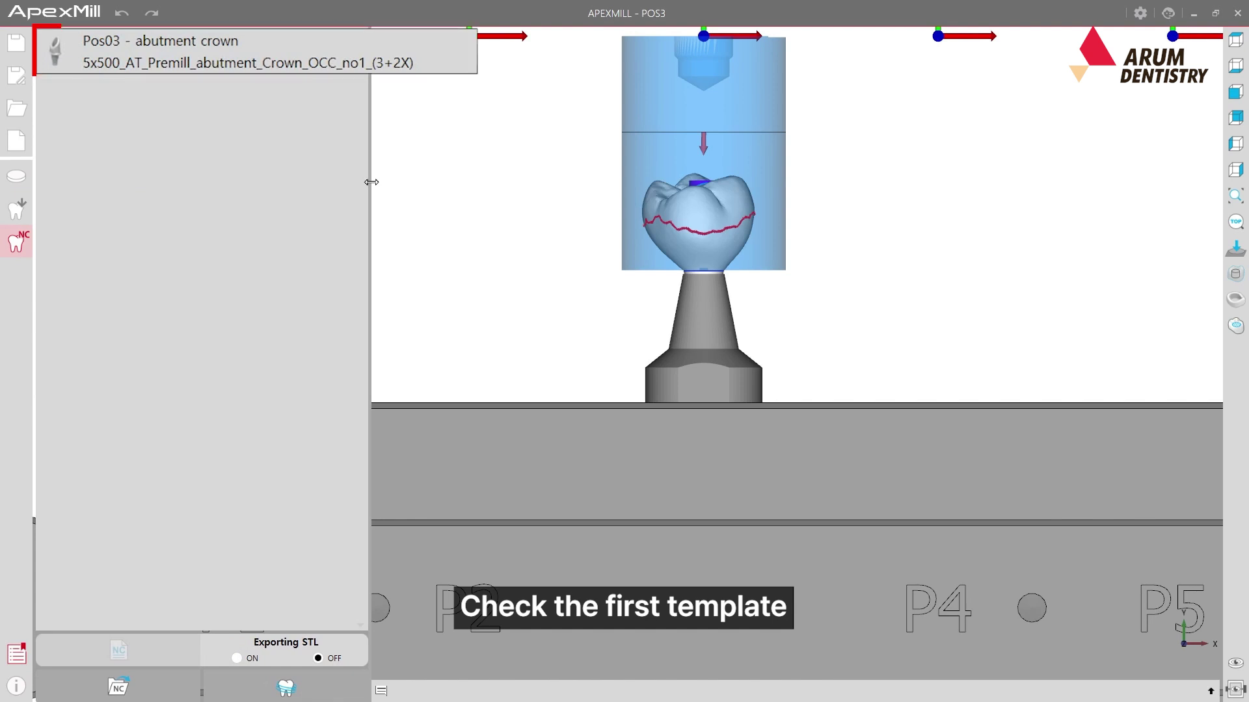
click(703, 217)
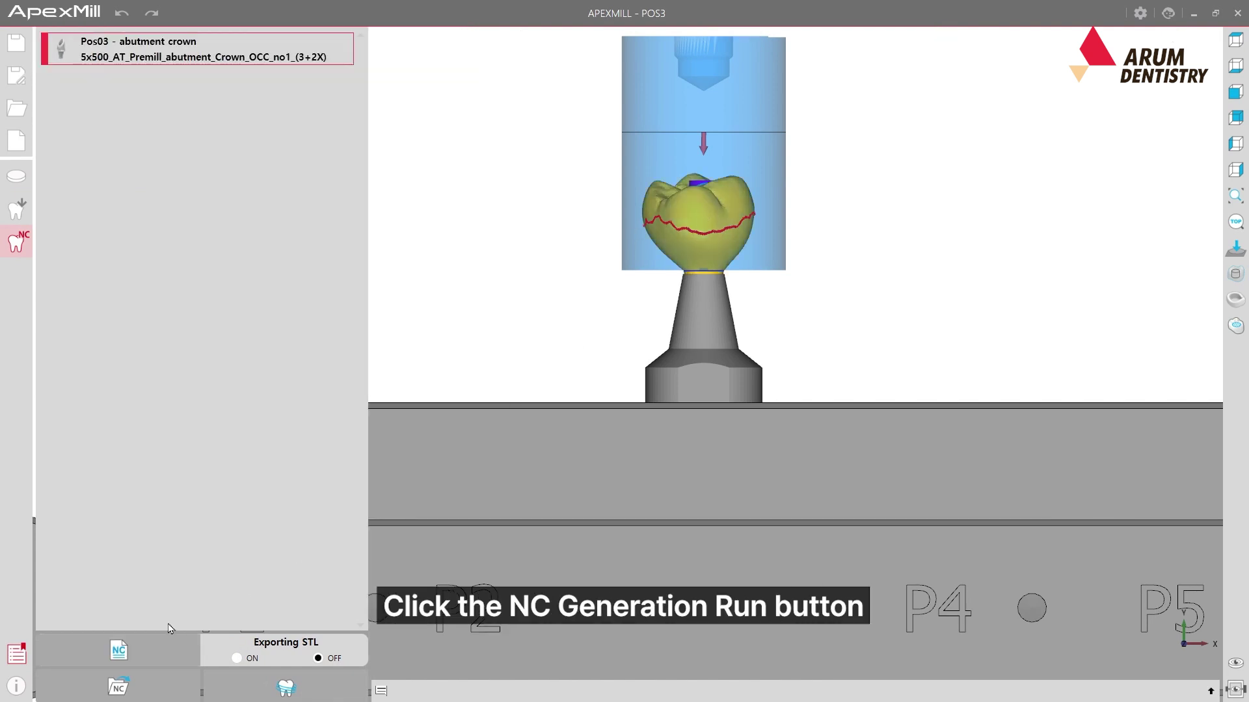
click(147, 643)
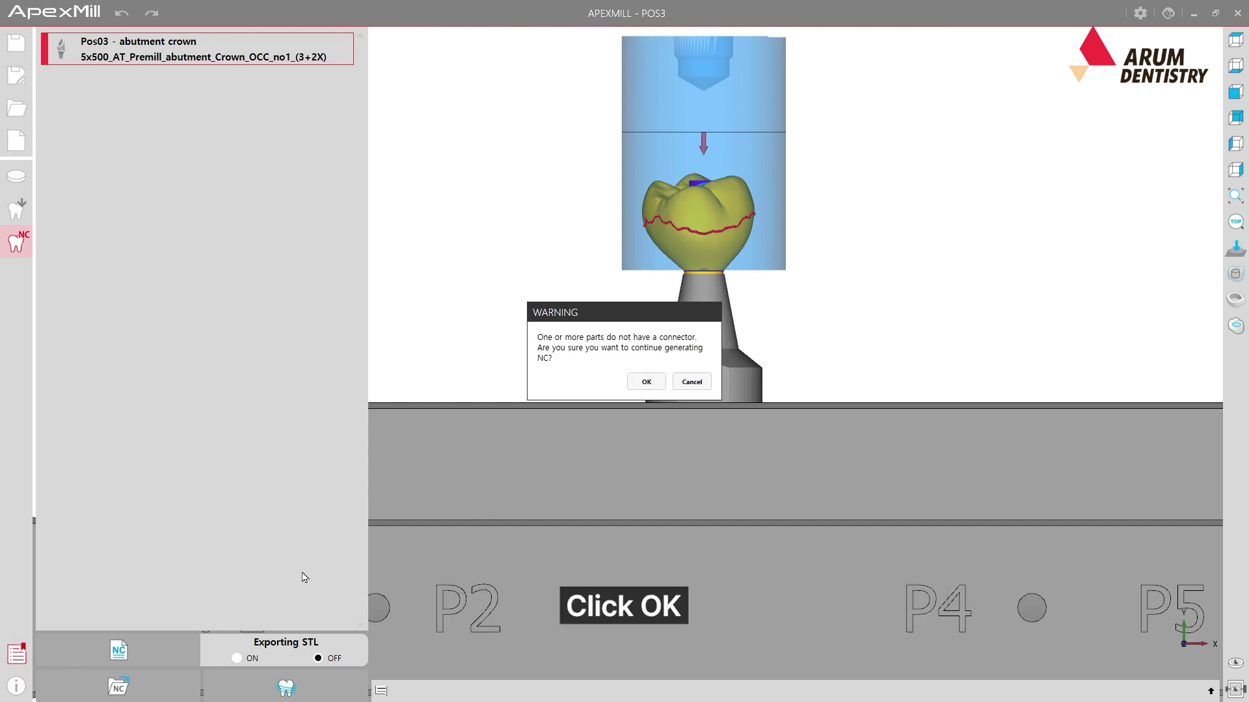
click(652, 382)
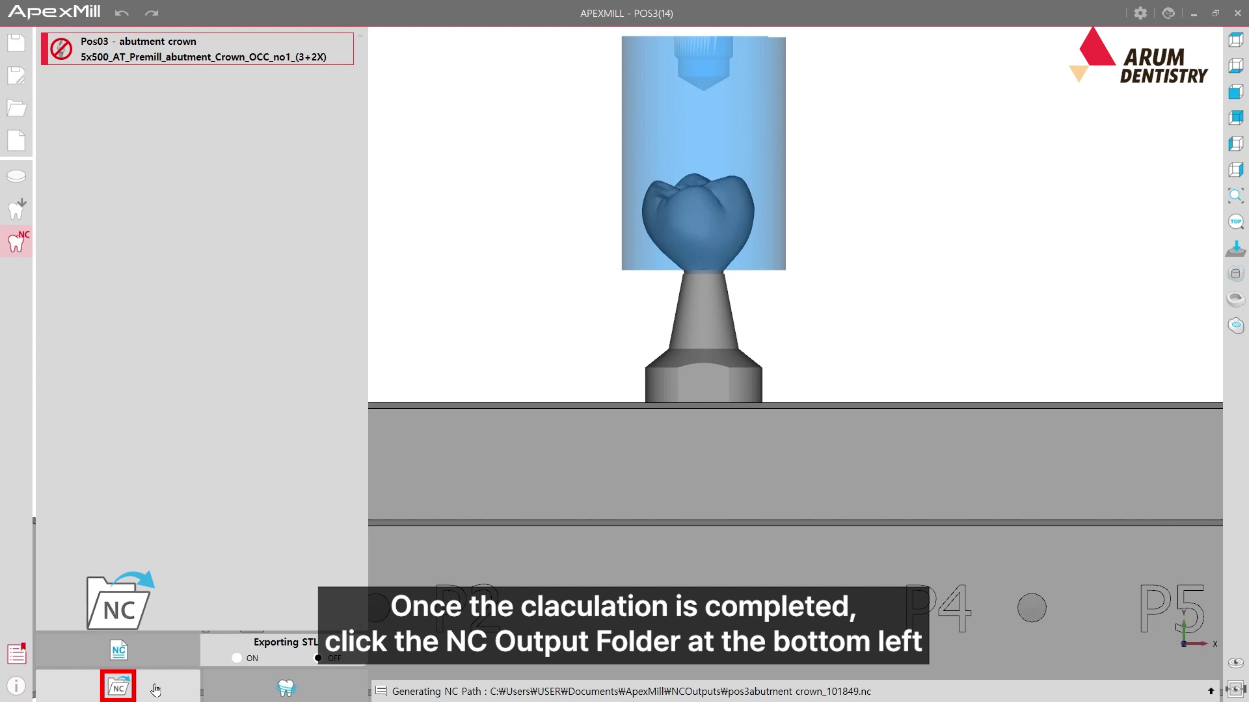
click(118, 686)
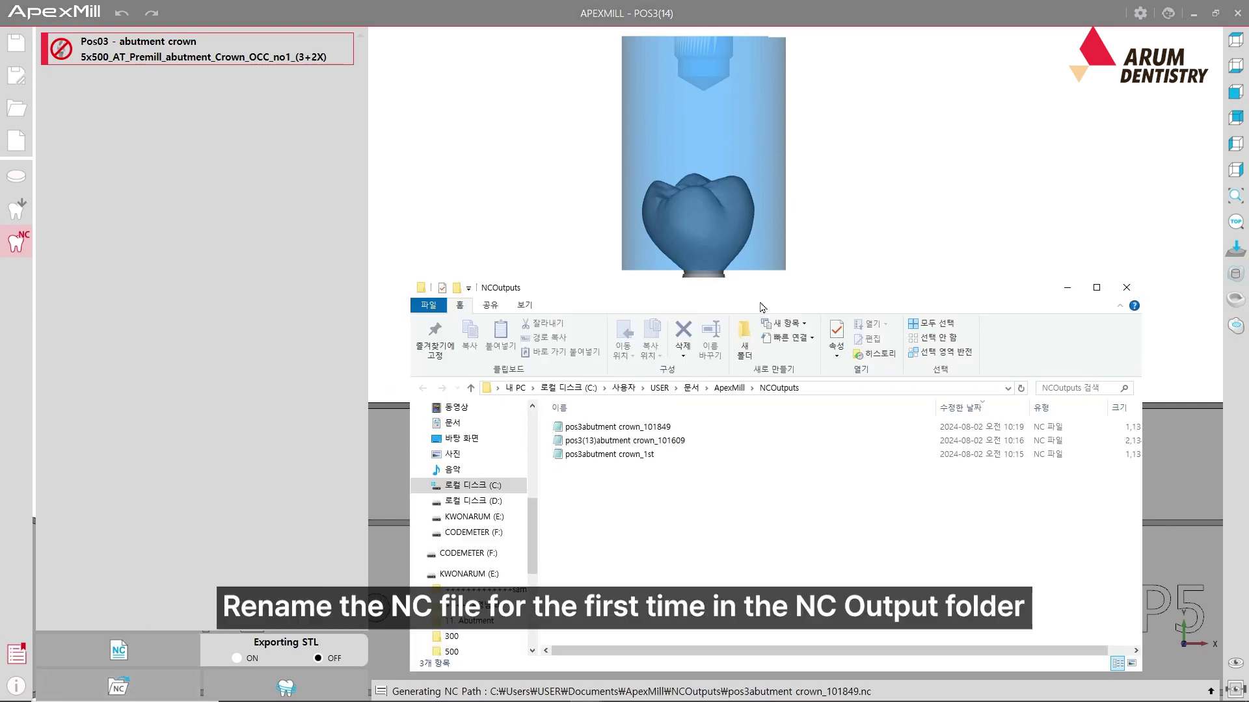
- Rename pos3abutment crown_101849 to 'abutment crown_1st' and close the NCOutputs folder
click(960, 431)
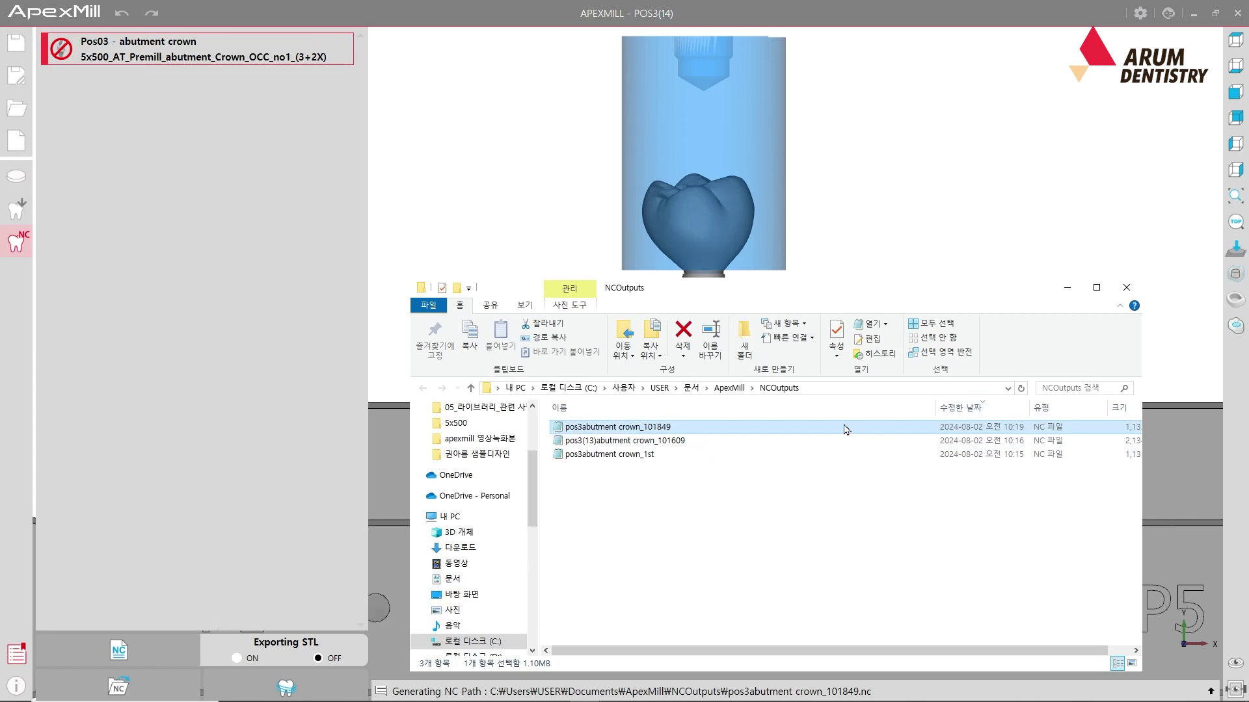
right_click(851, 430)
click(903, 664)
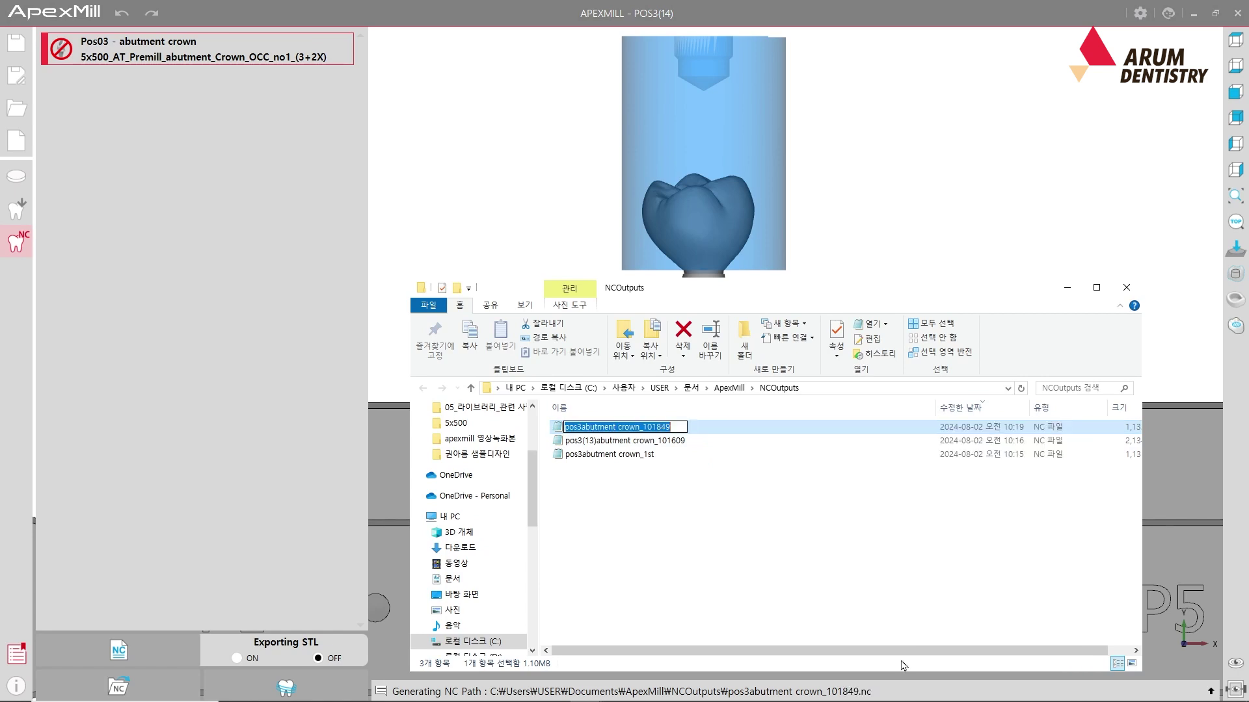
text(abutment crown)
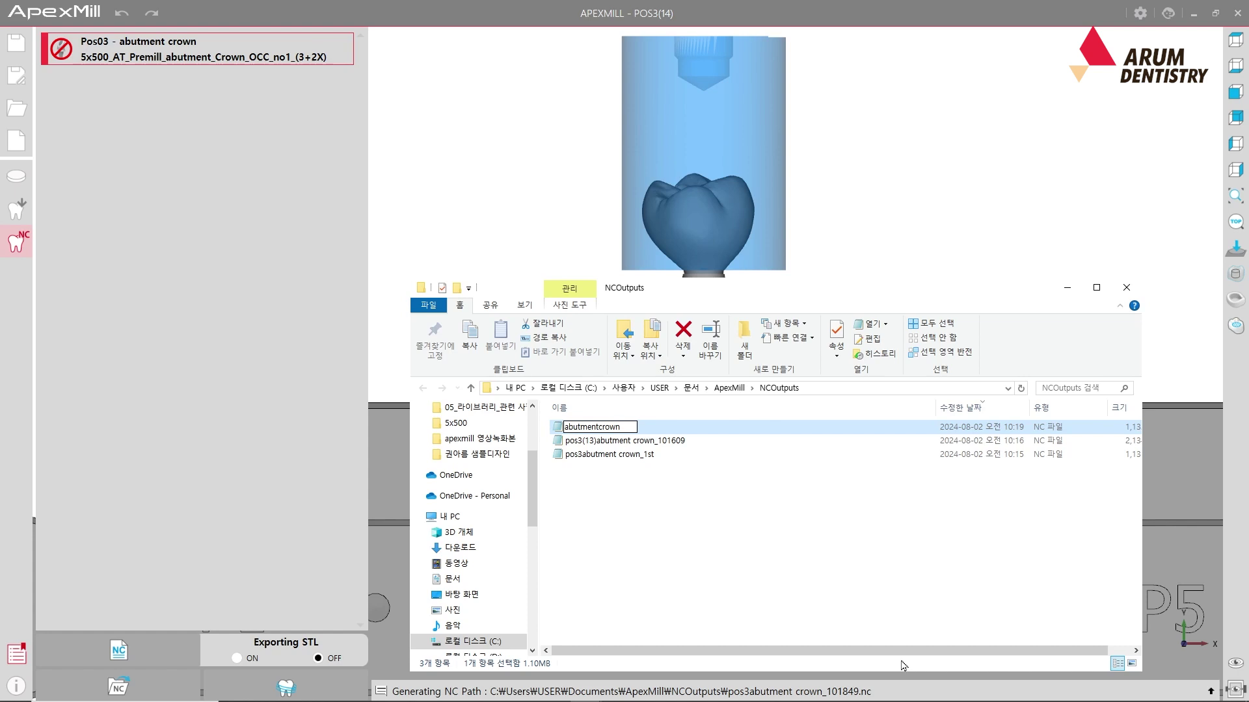
text(_1st)
key(Return)
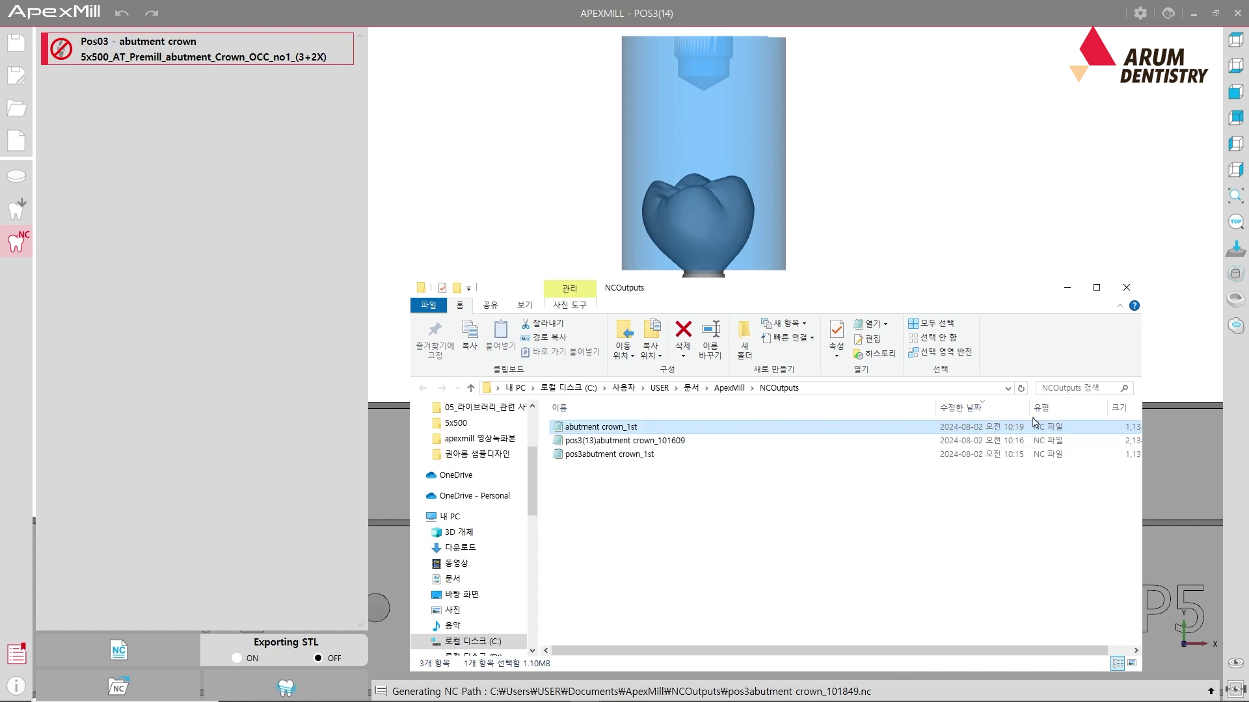
click(1126, 287)
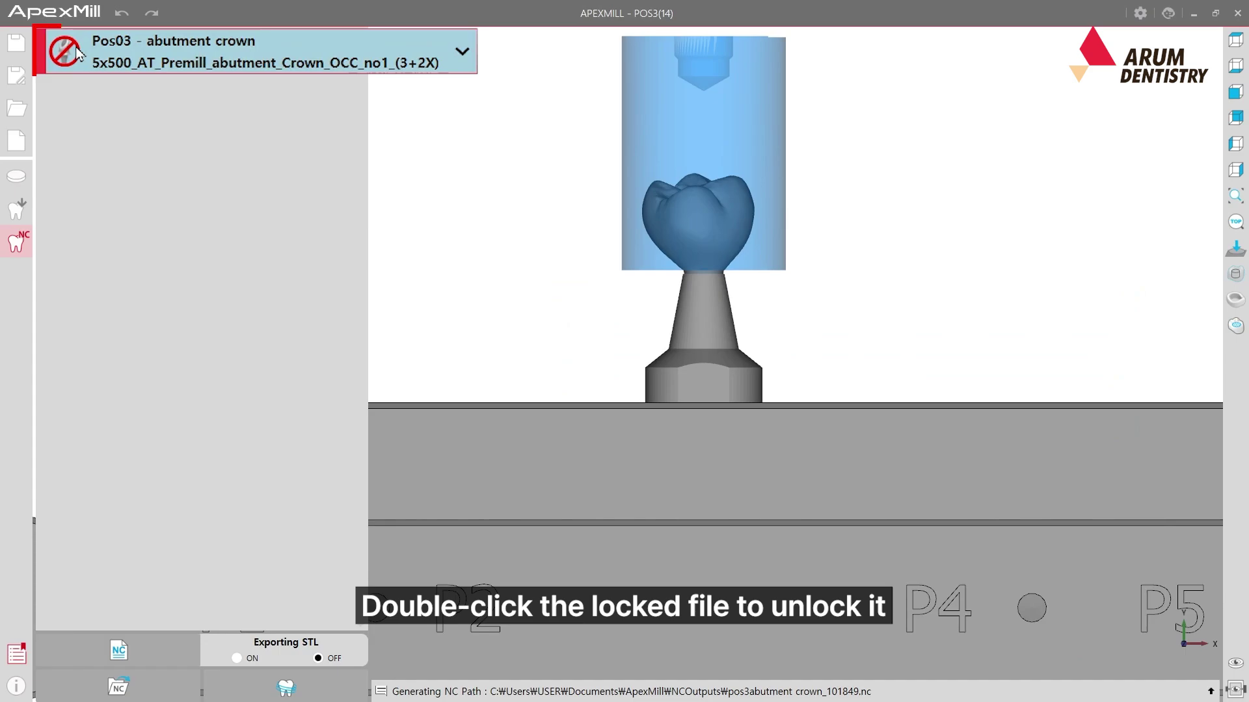
- Unlock the Pos03 crown job and switch it to the 5x500_AT_Premill_abutment_Crown_OCC_no2 template
double_click(205, 44)
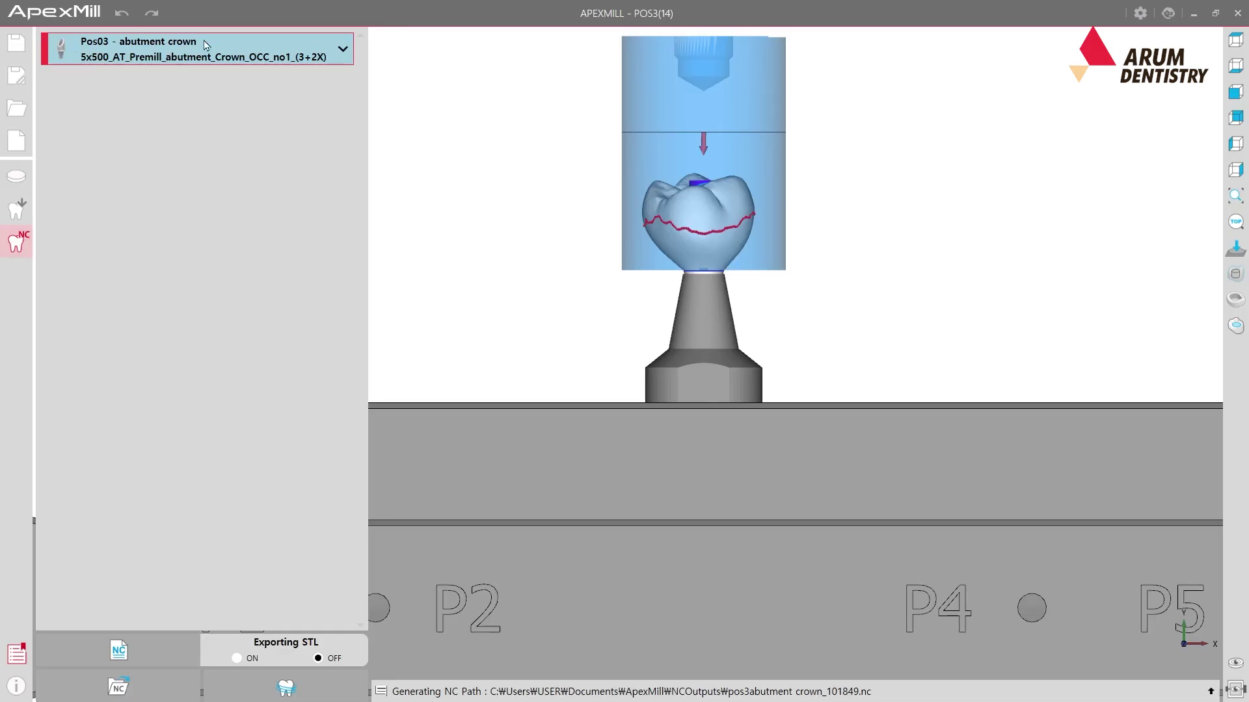
click(350, 54)
click(505, 84)
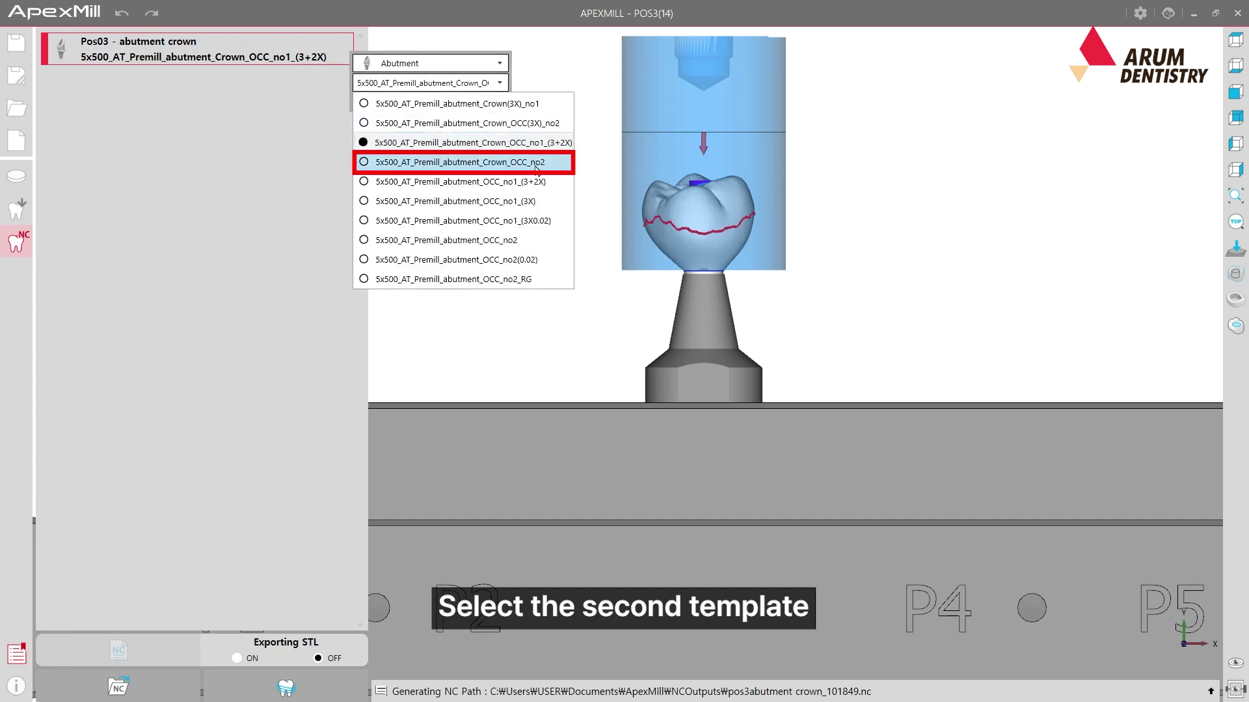
click(537, 166)
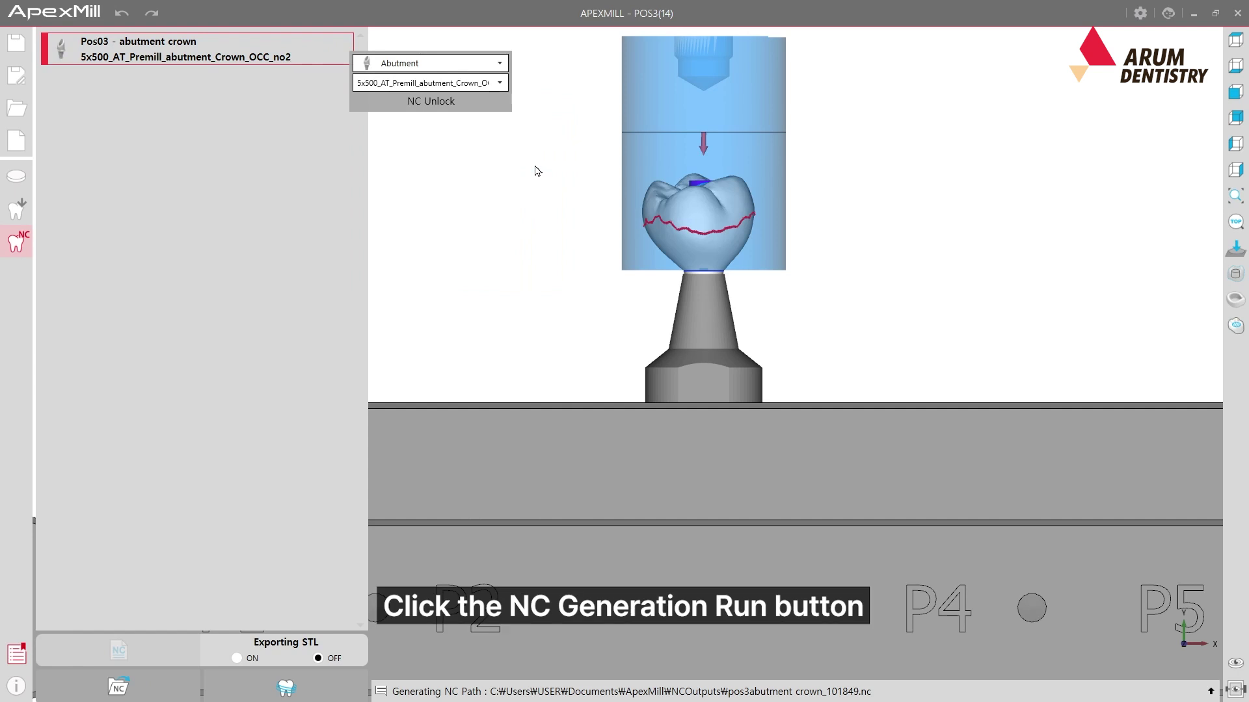
- Run NC generation for the Pos03 crown job, accepting the missing-connector warning
click(700, 205)
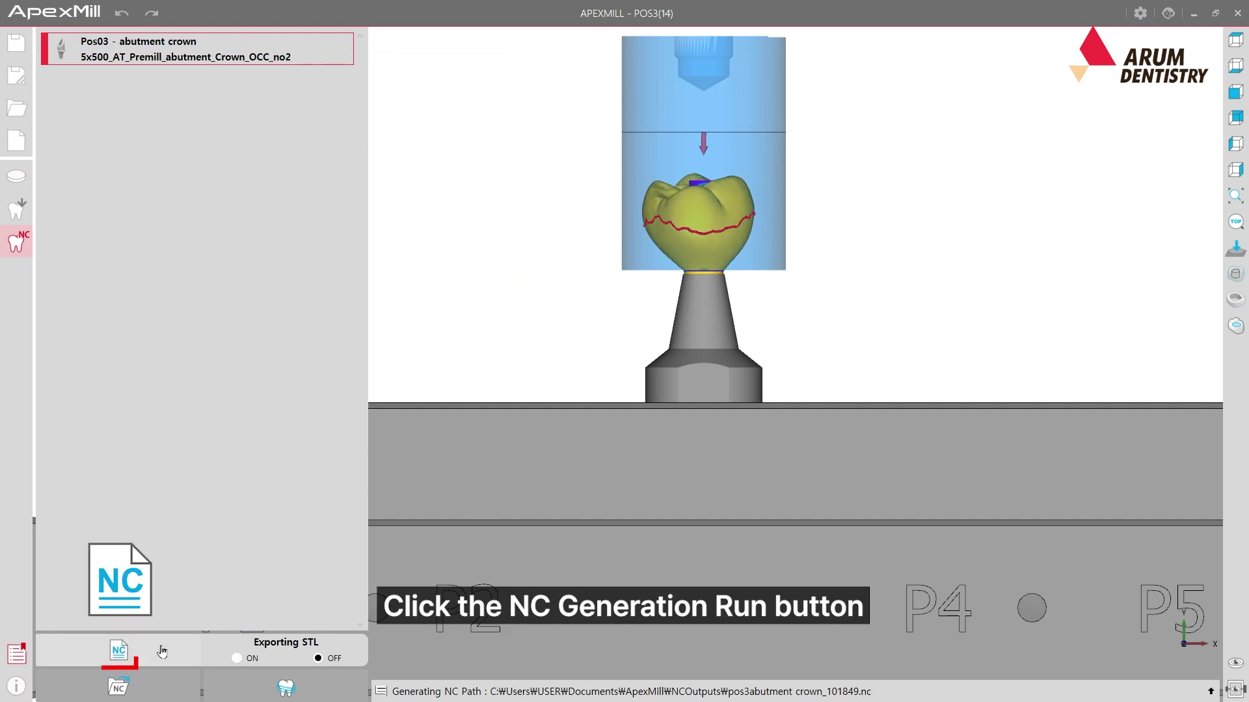
click(118, 651)
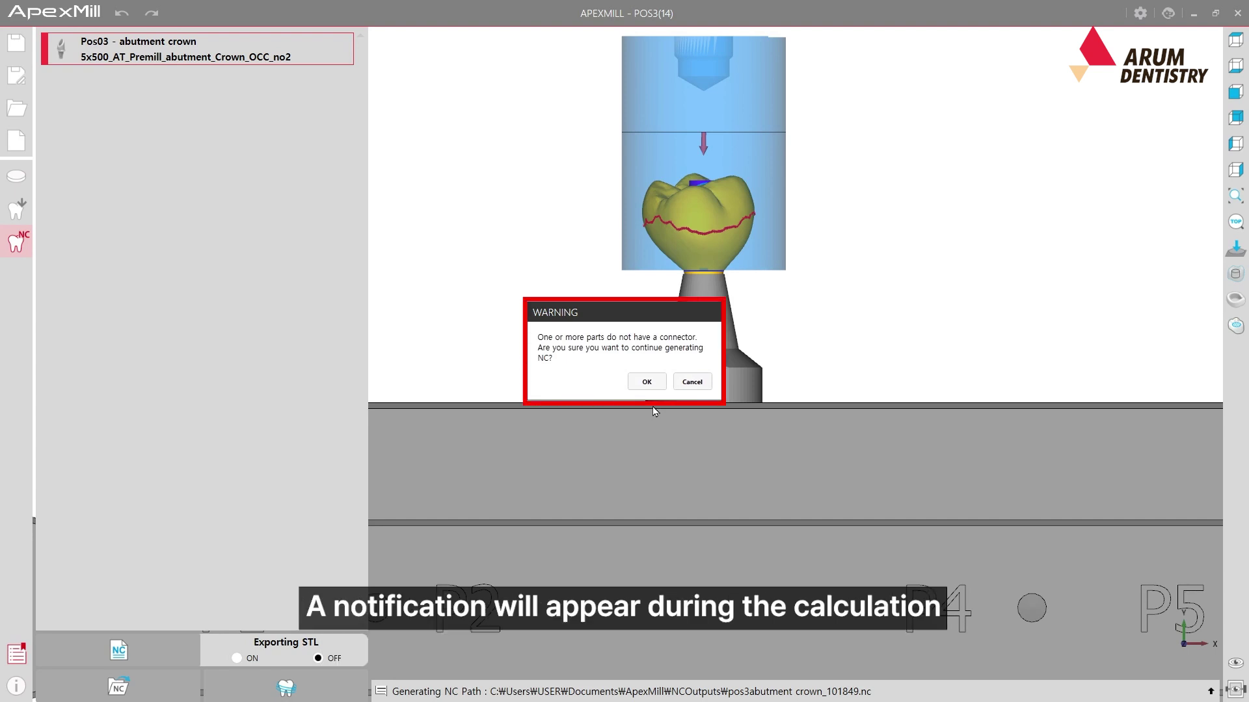
click(652, 383)
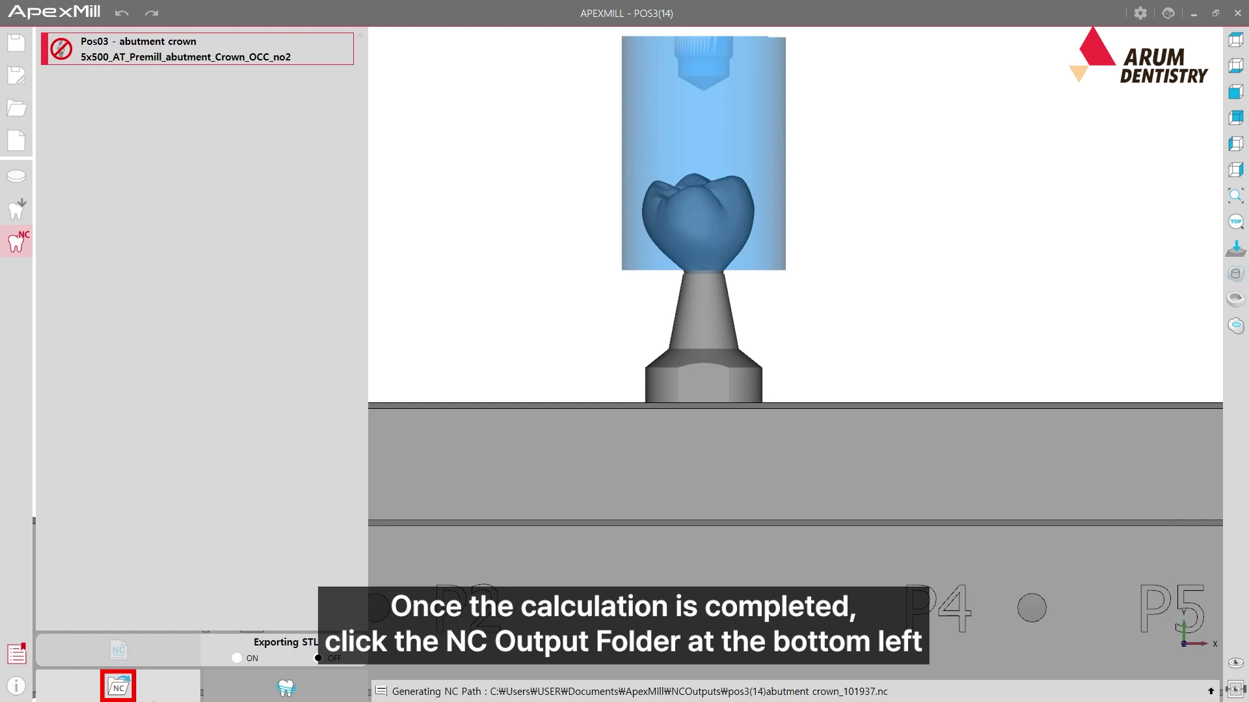
click(118, 687)
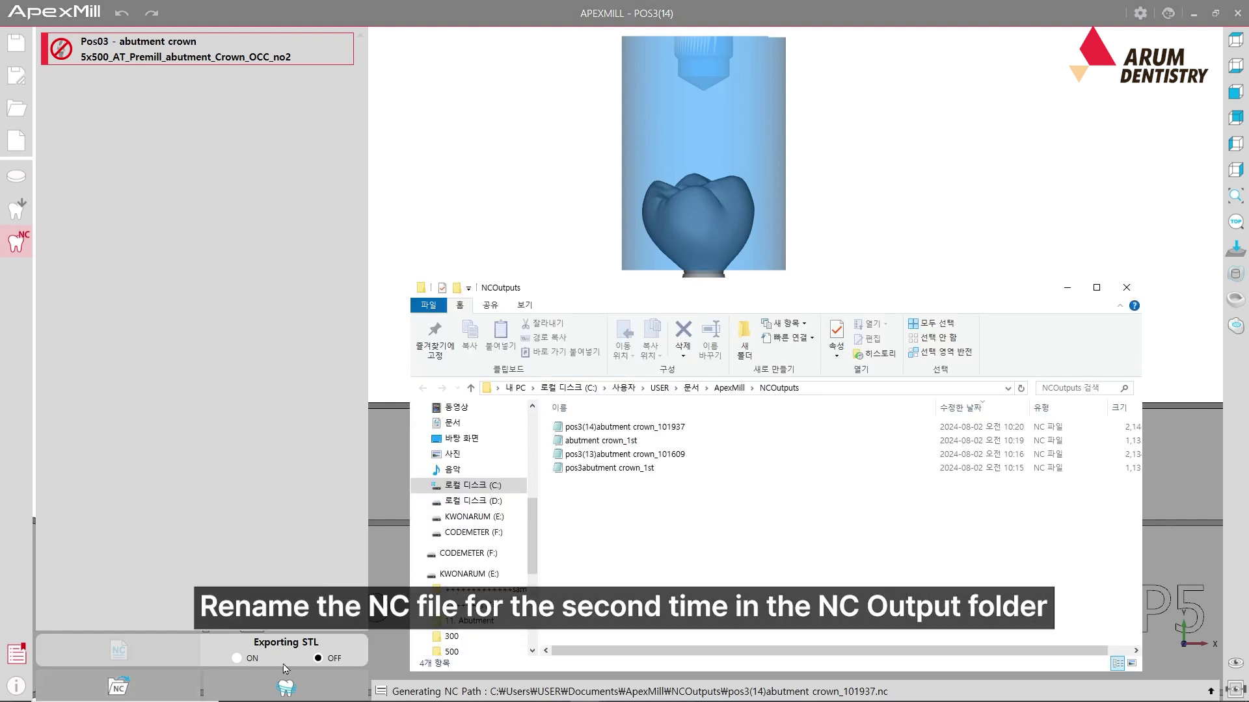
- Rename pos3(14)abutment crown_101937 to 'abutment crown_2ed' and select both crown NC files
click(667, 428)
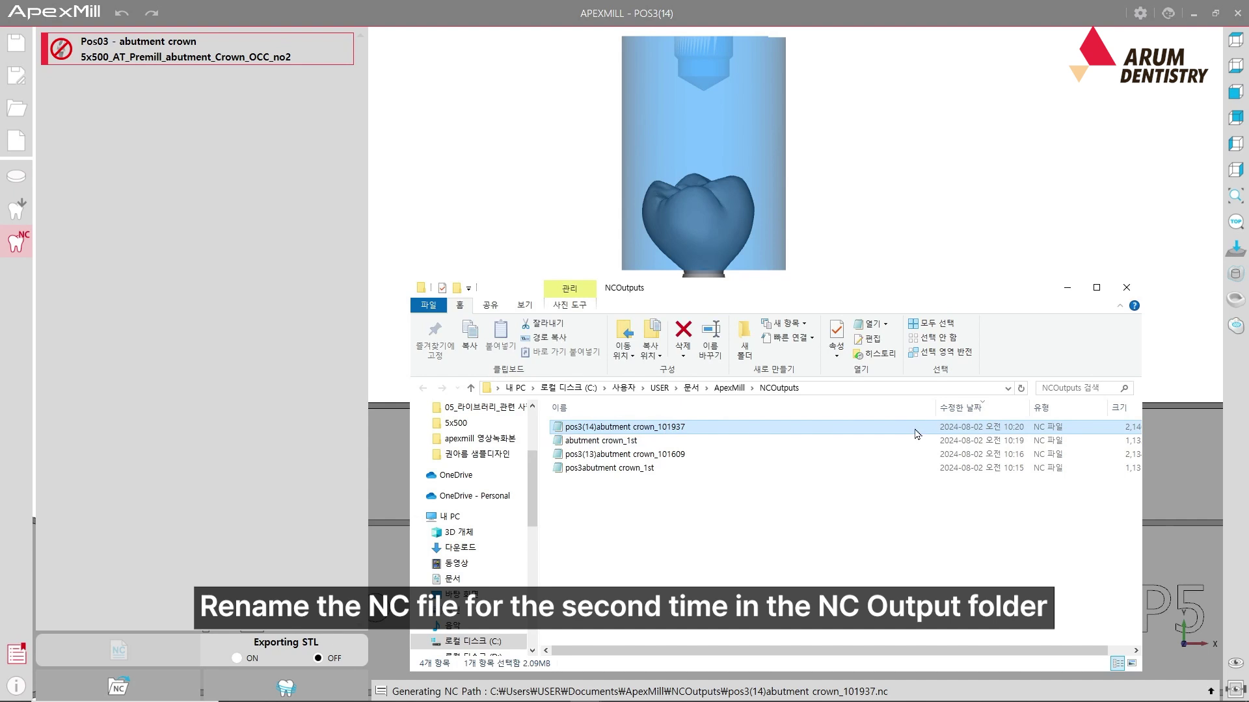
right_click(915, 428)
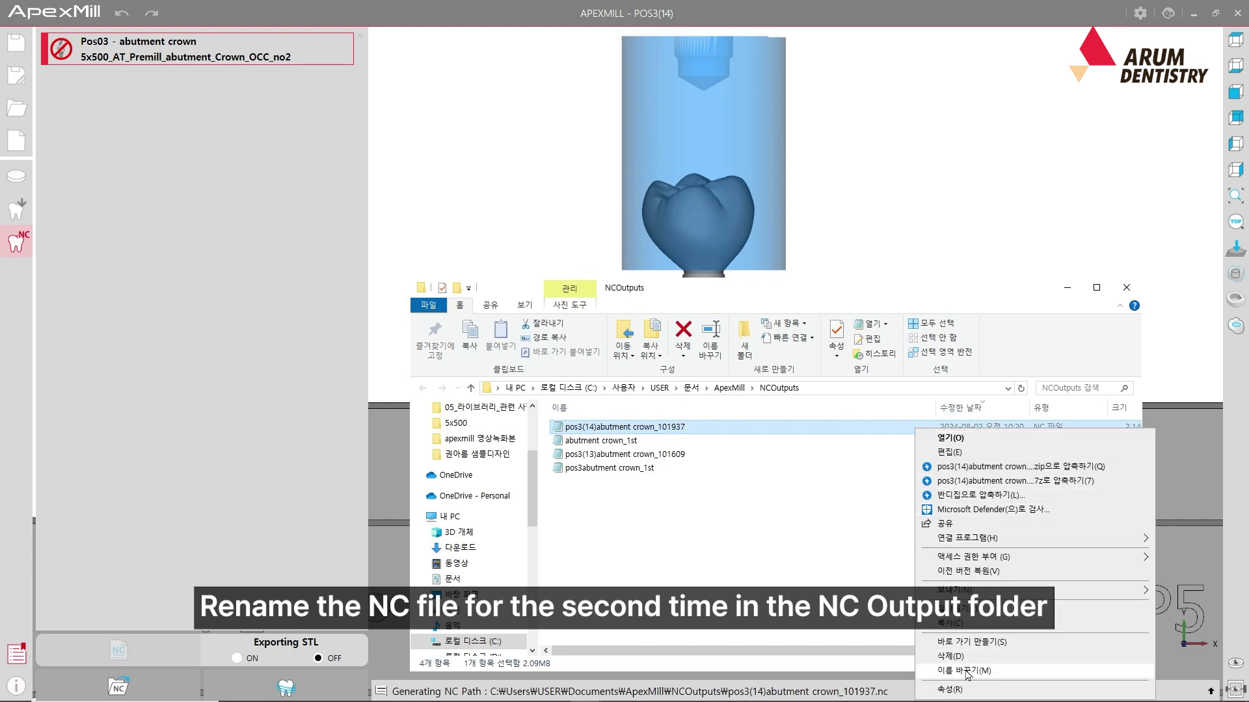
click(967, 671)
text(abutment crown_2ed)
key(Return)
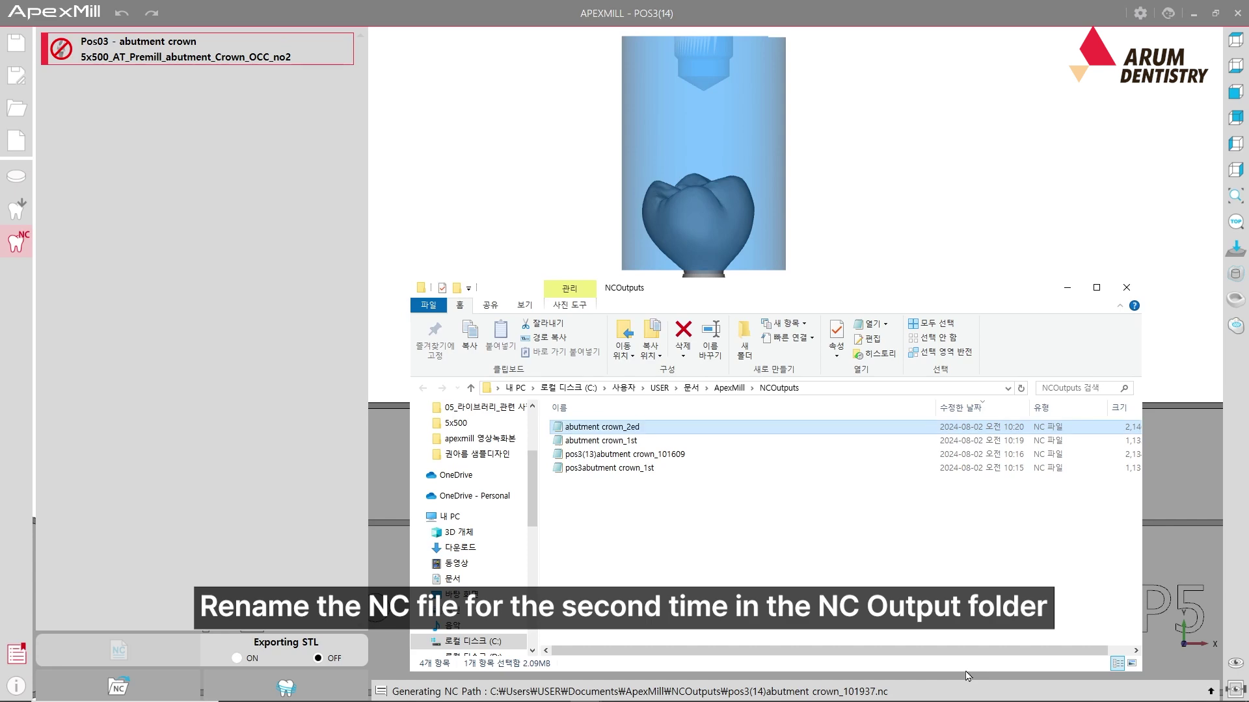
ctrl+click(611, 442)
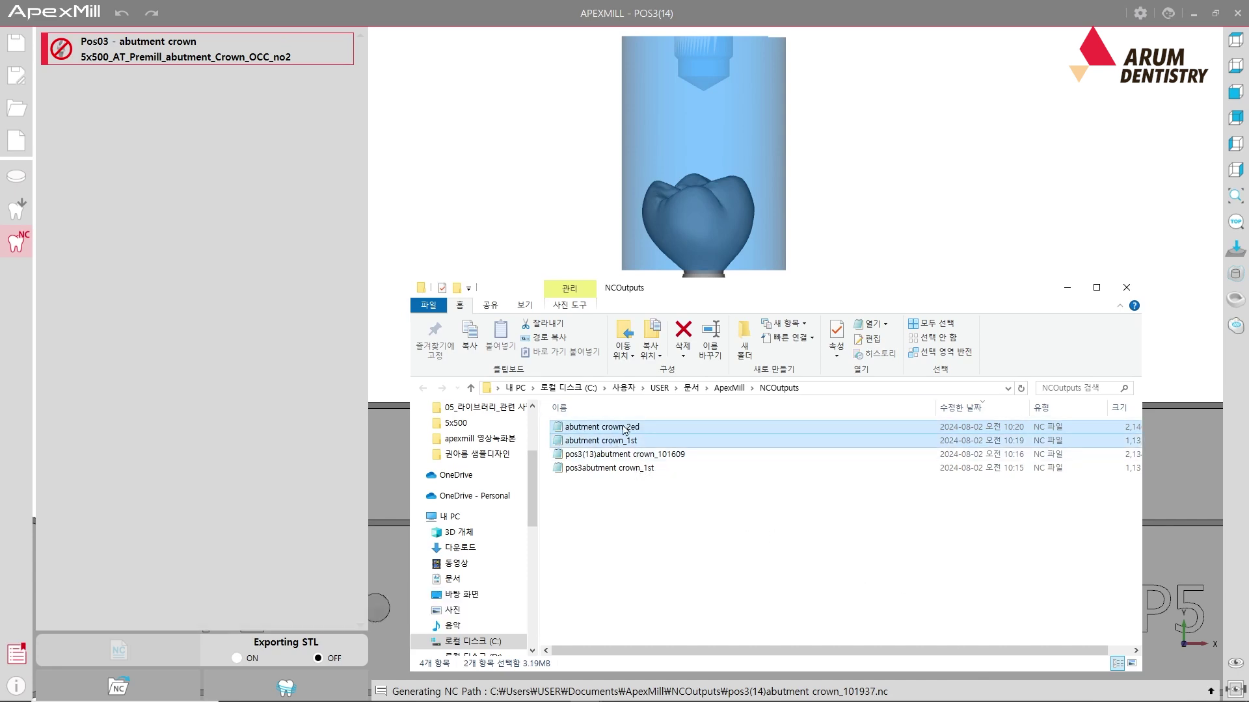